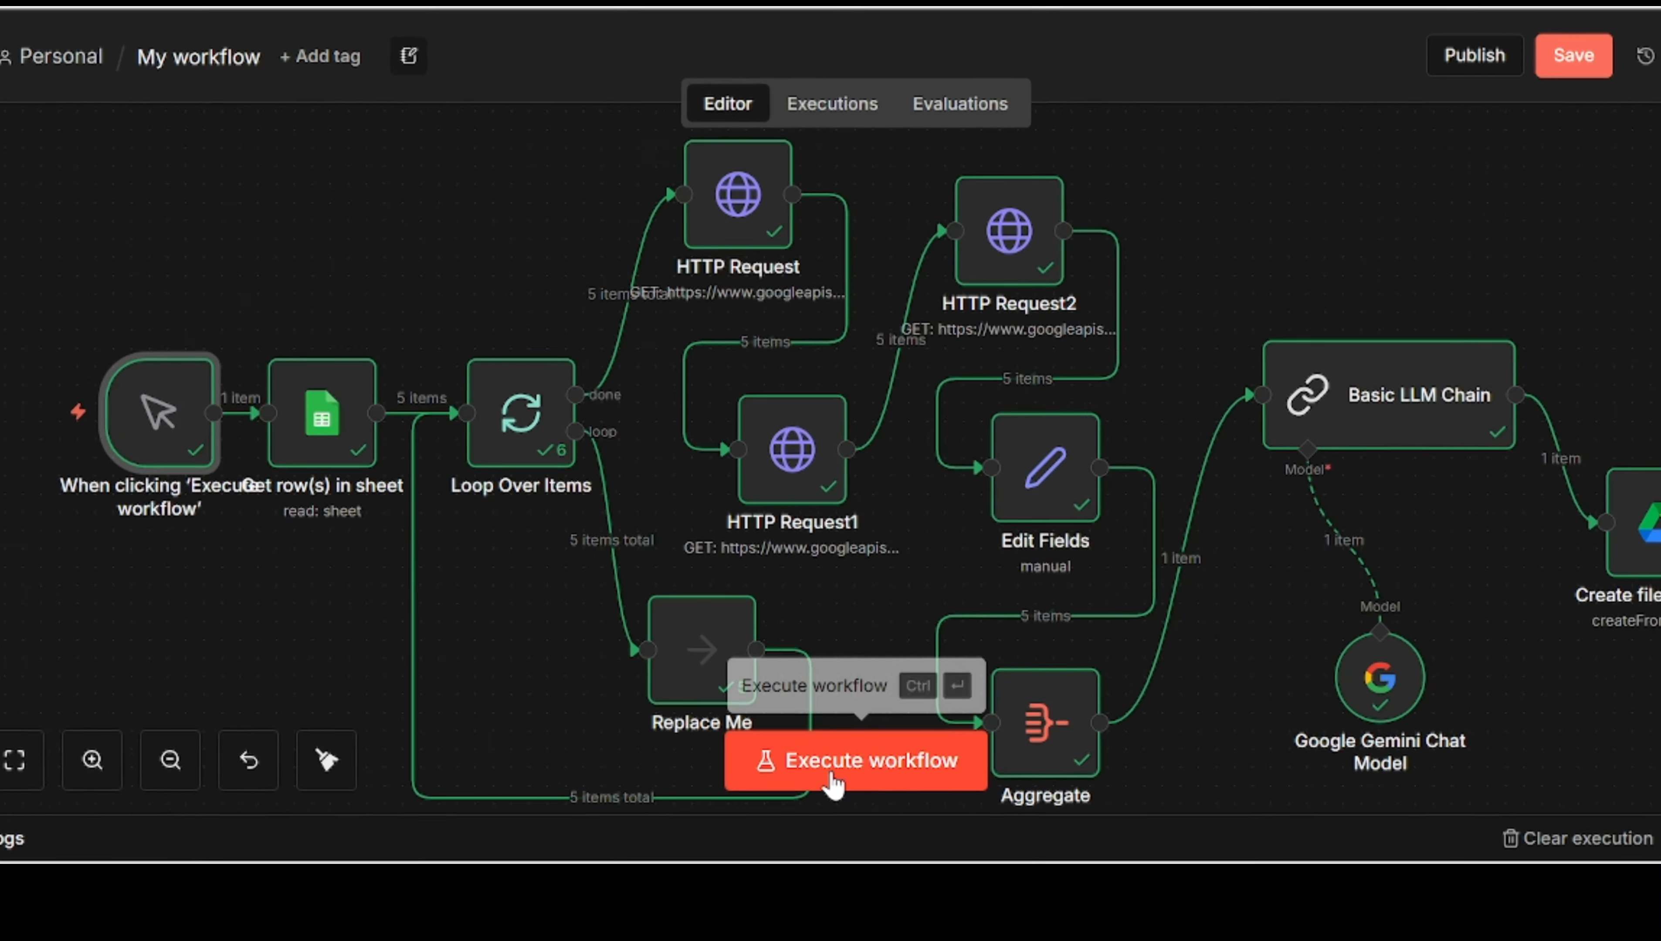
Execute the finished workflow and reload the Google Drive home page
left_click(430, 812)
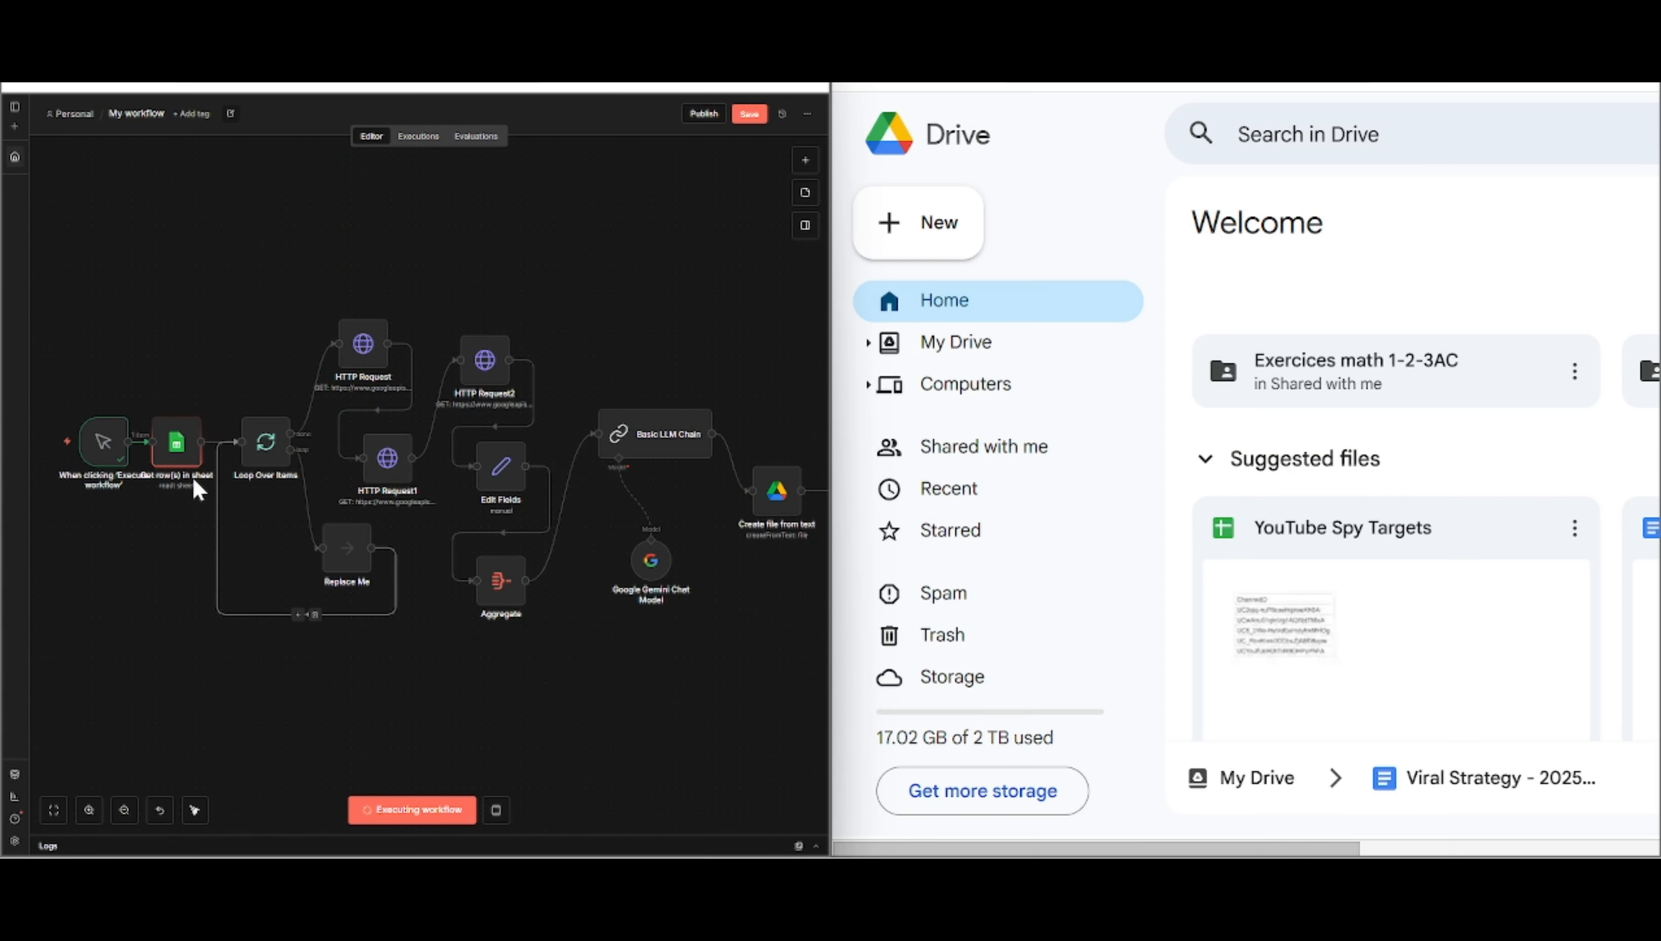
scroll(616, 644, "right", 3)
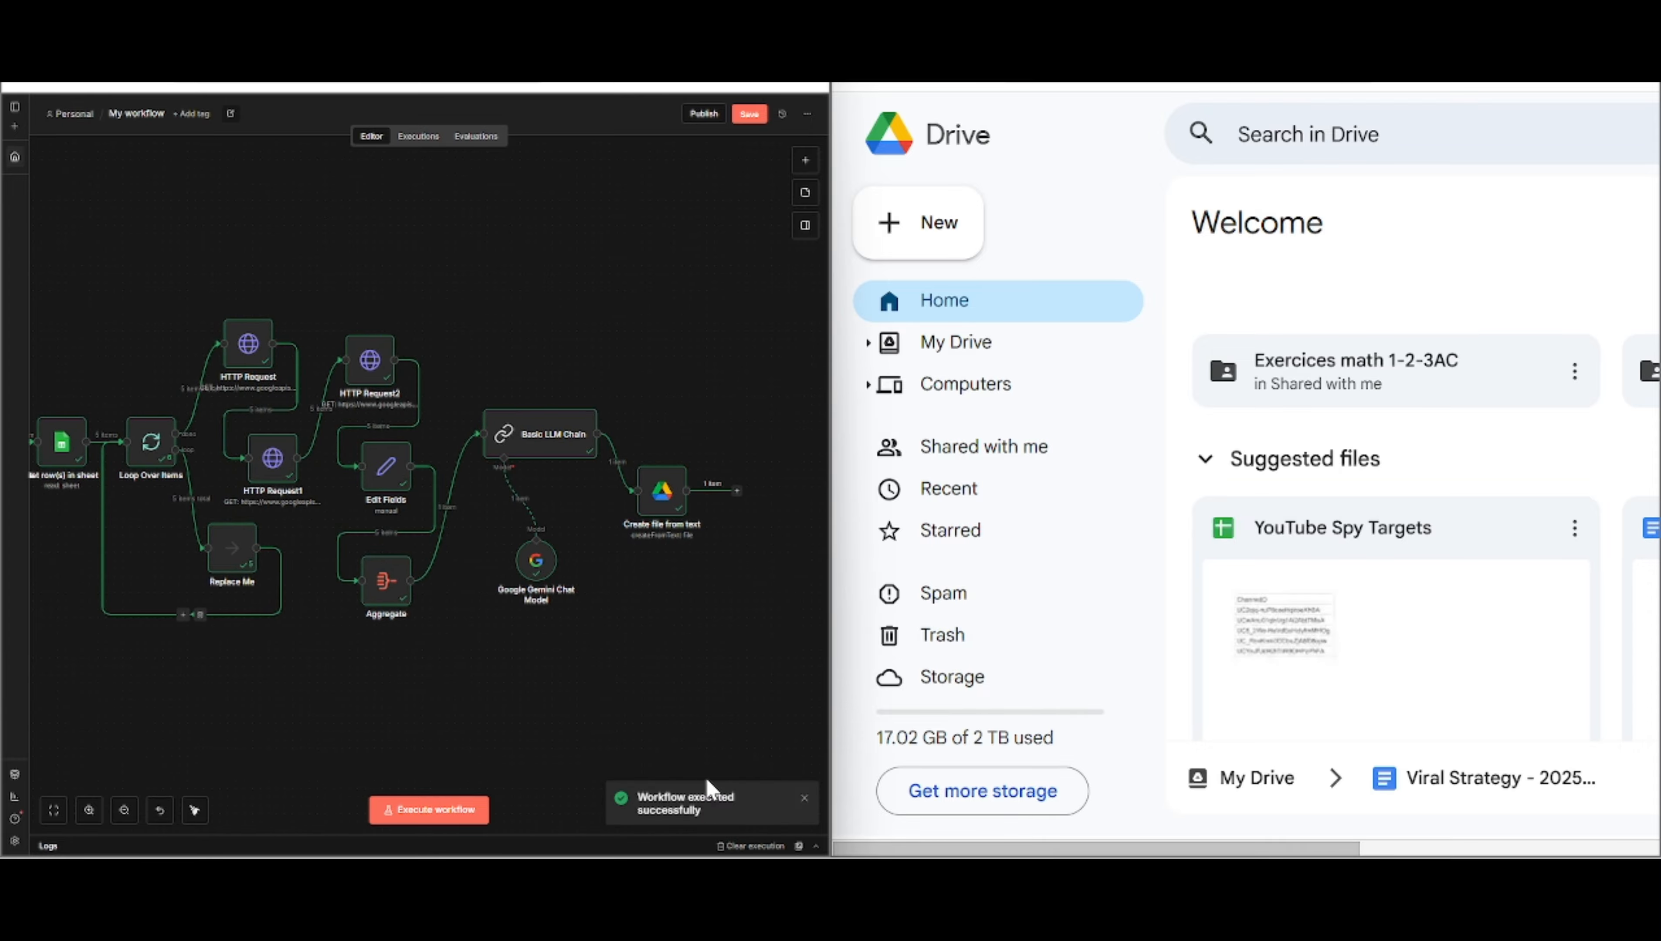
left_click(1119, 169)
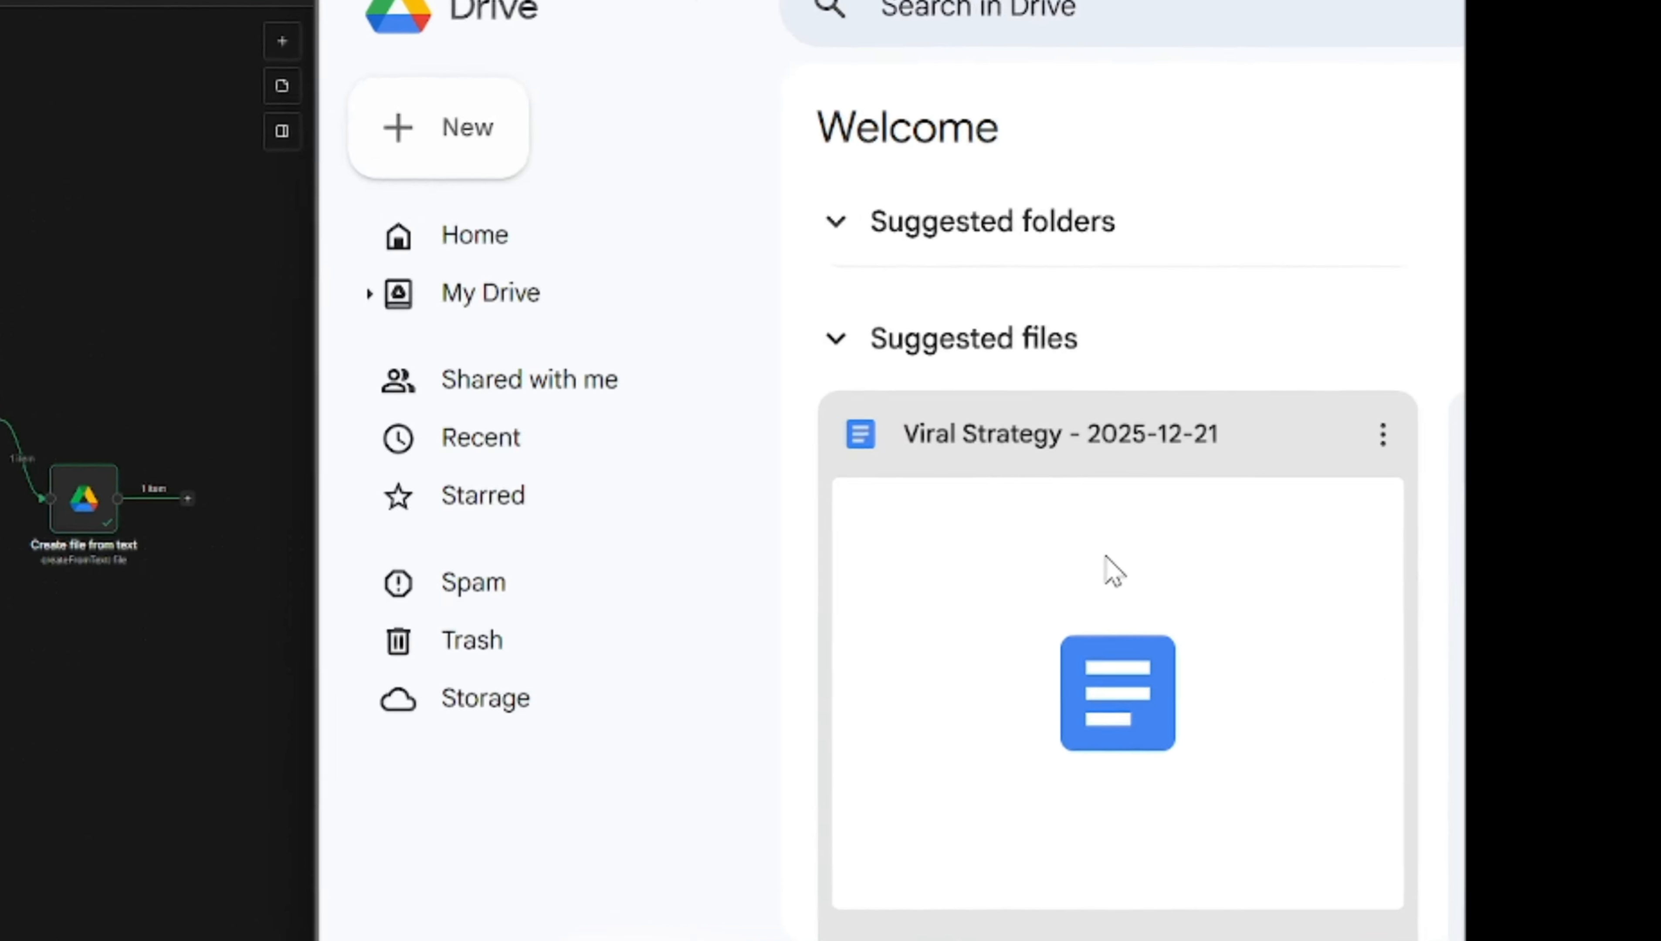
Open the suggested document Viral Strategy - 2025-12-21 and read through the viral spy report
left_click(1038, 579)
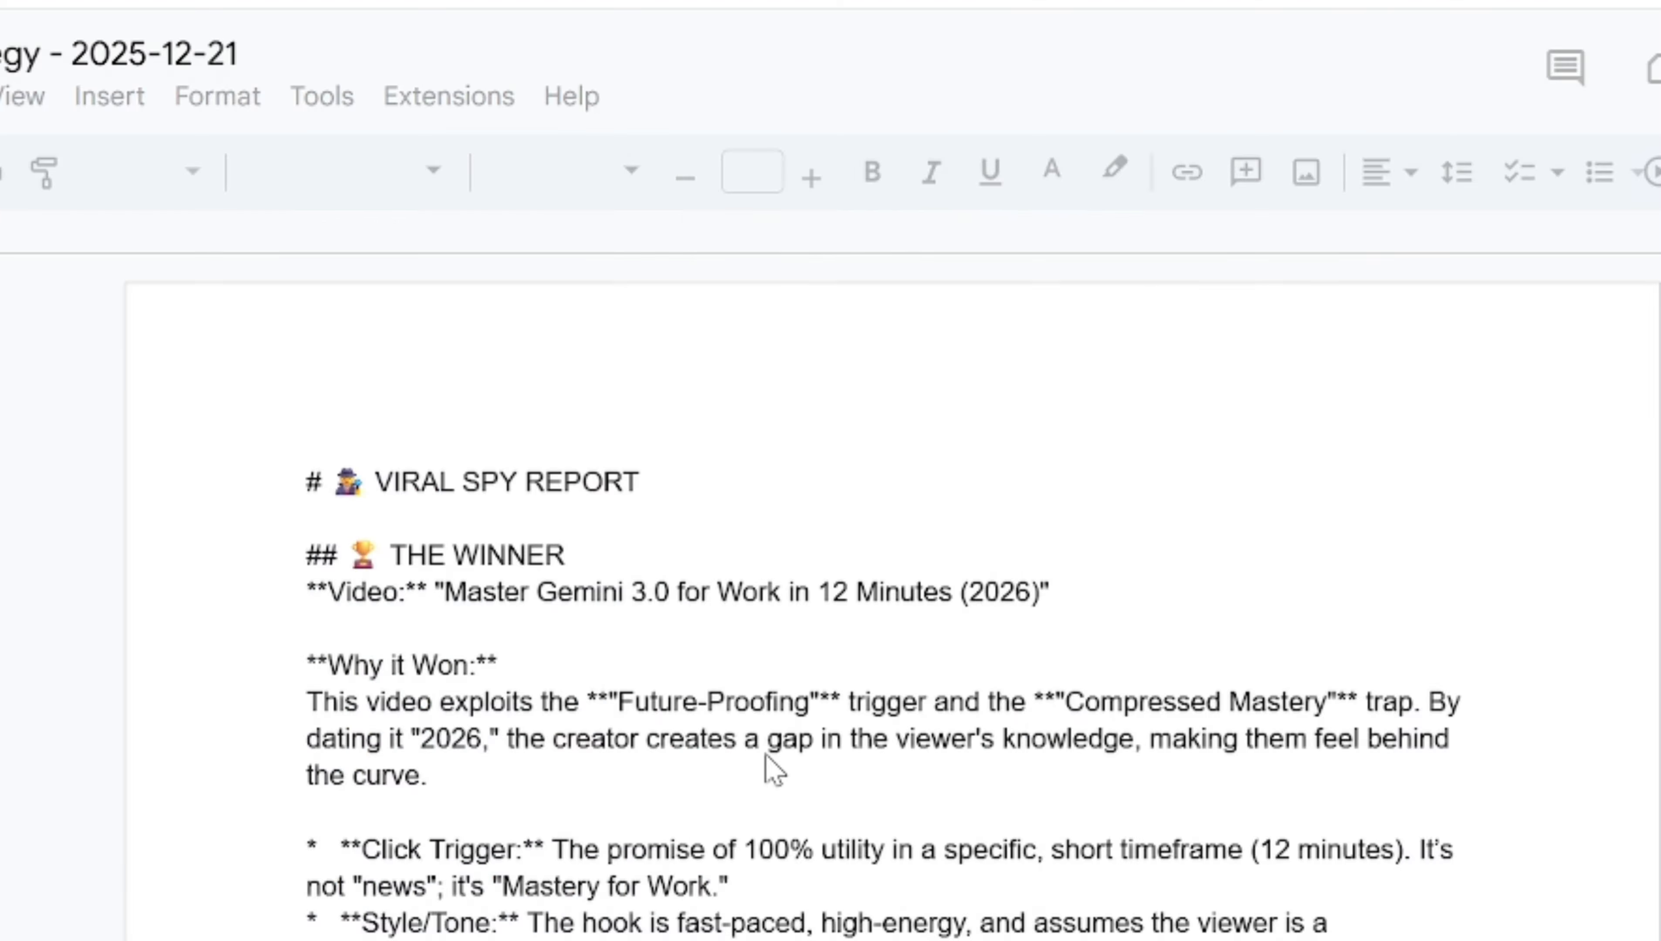
scroll(886, 636, "down", 15)
scroll(880, 623, "down", 12)
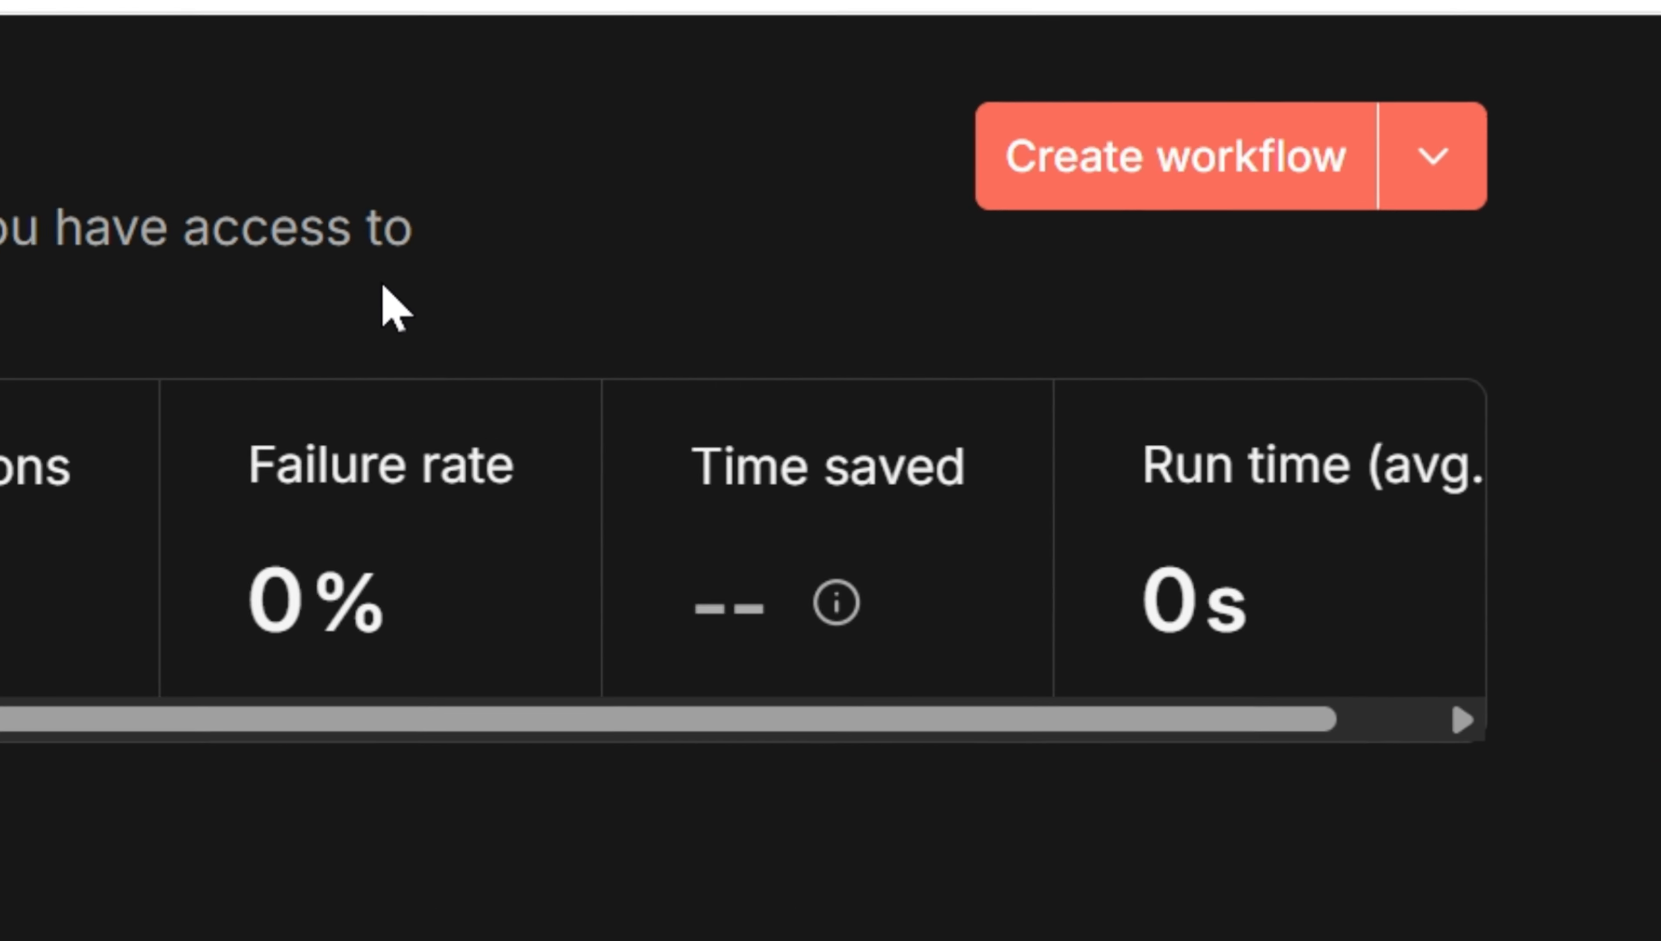
Create a new n8n workflow and place a Manual Trigger node on the canvas as its first step
left_click(1154, 163)
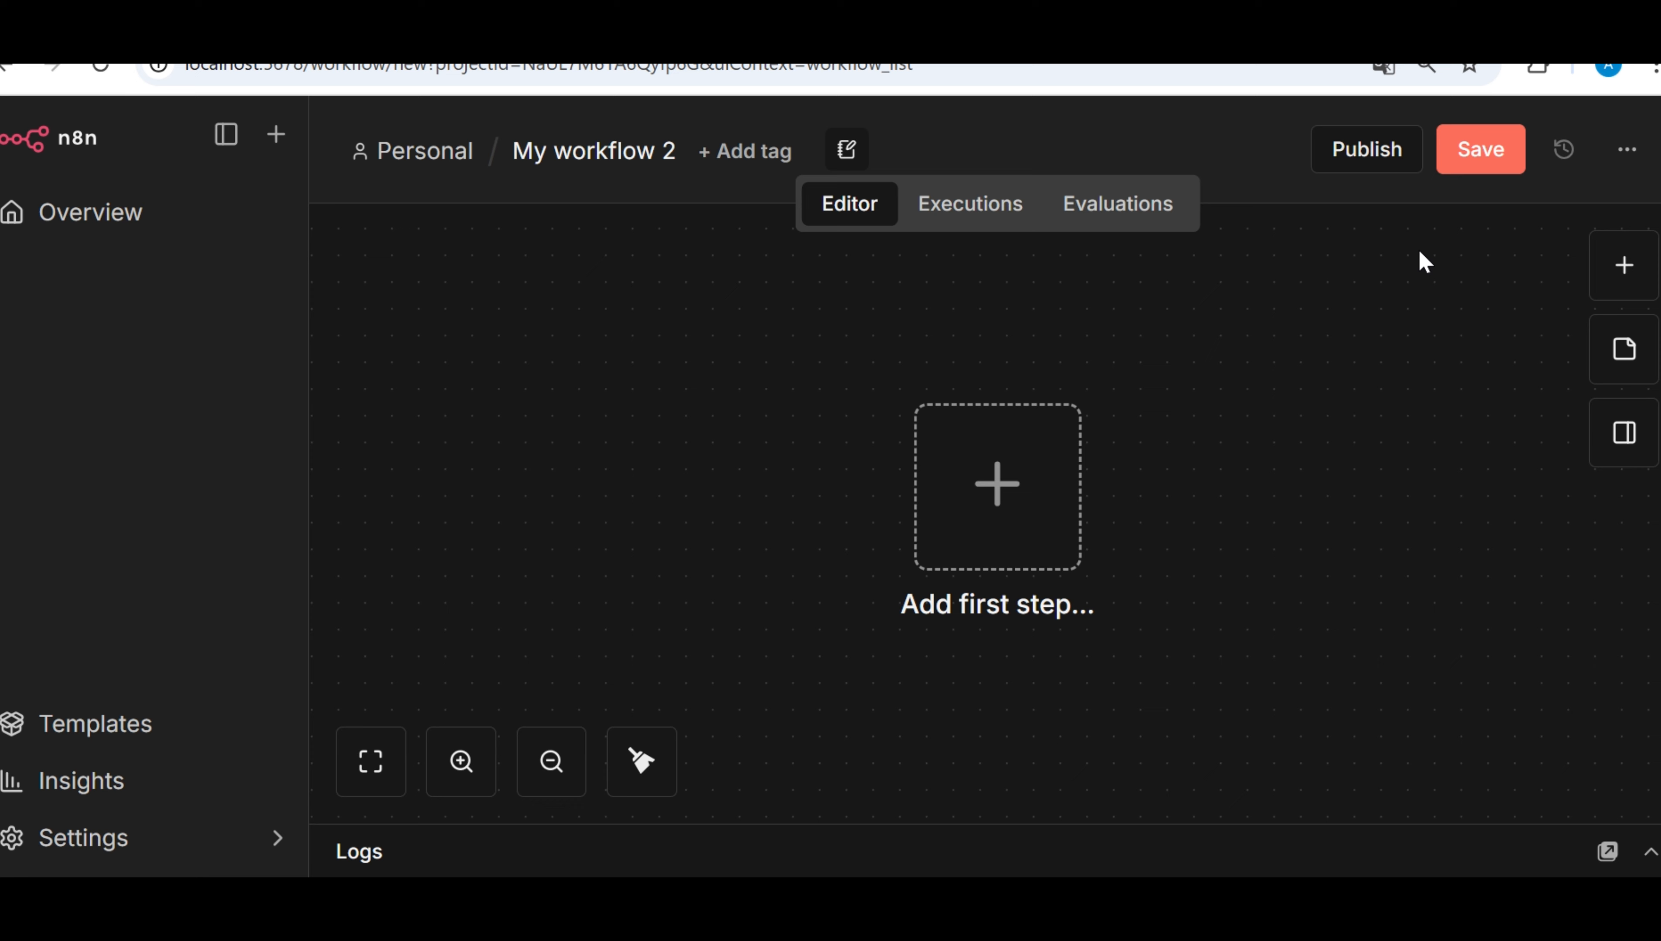
left_click(996, 482)
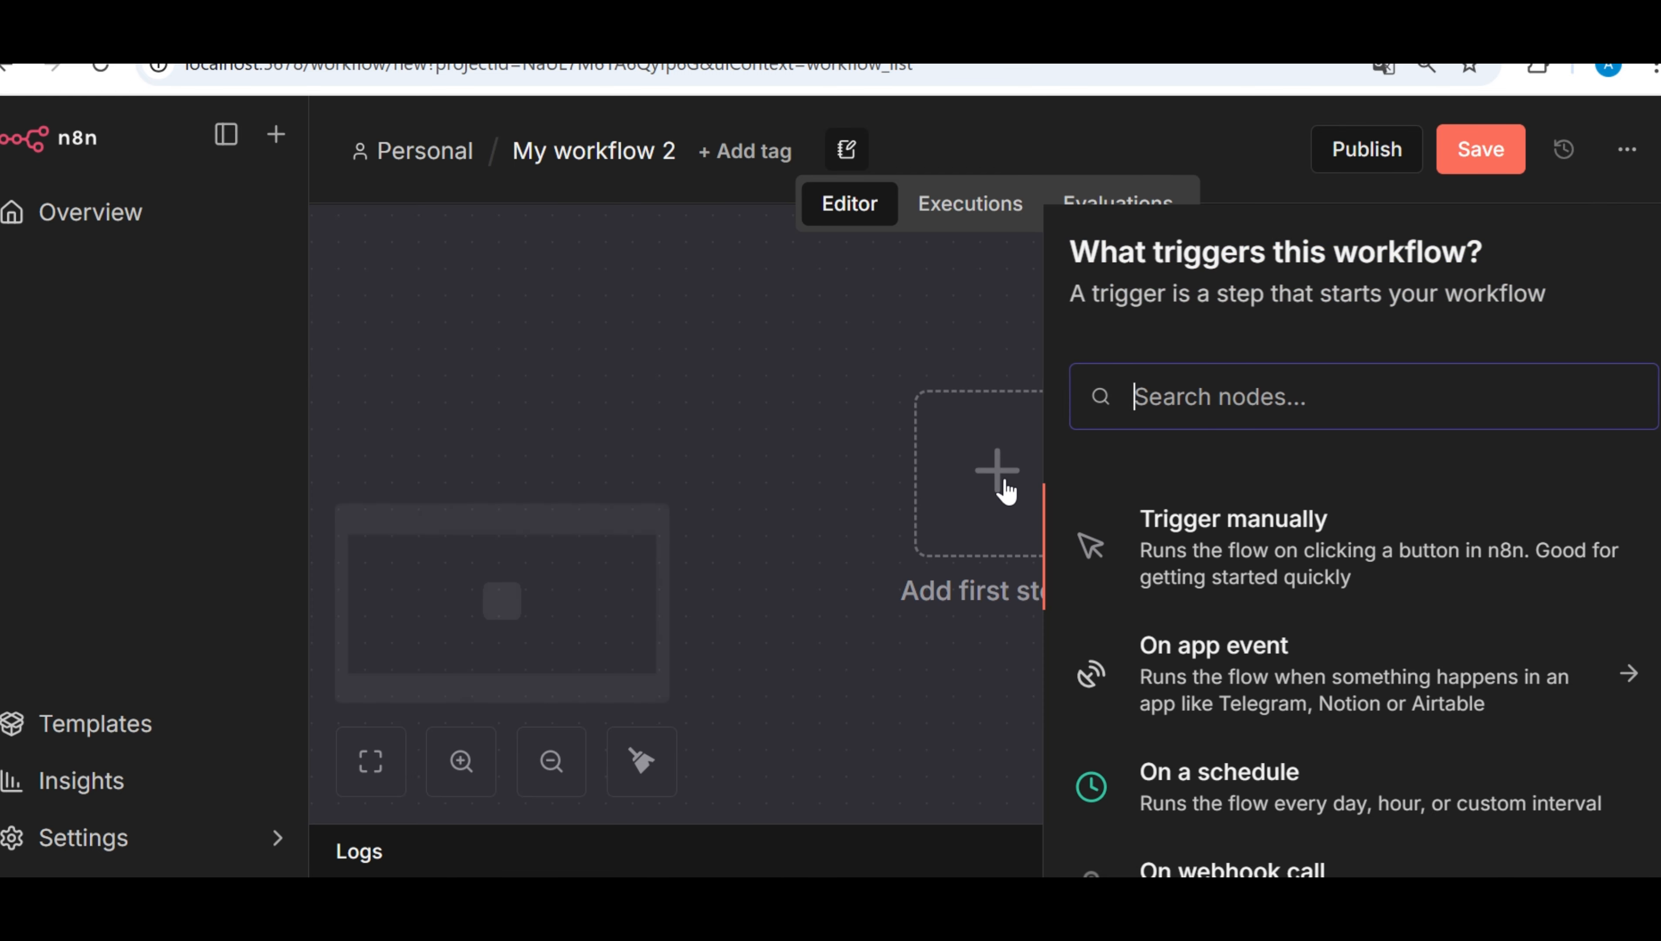
type("m")
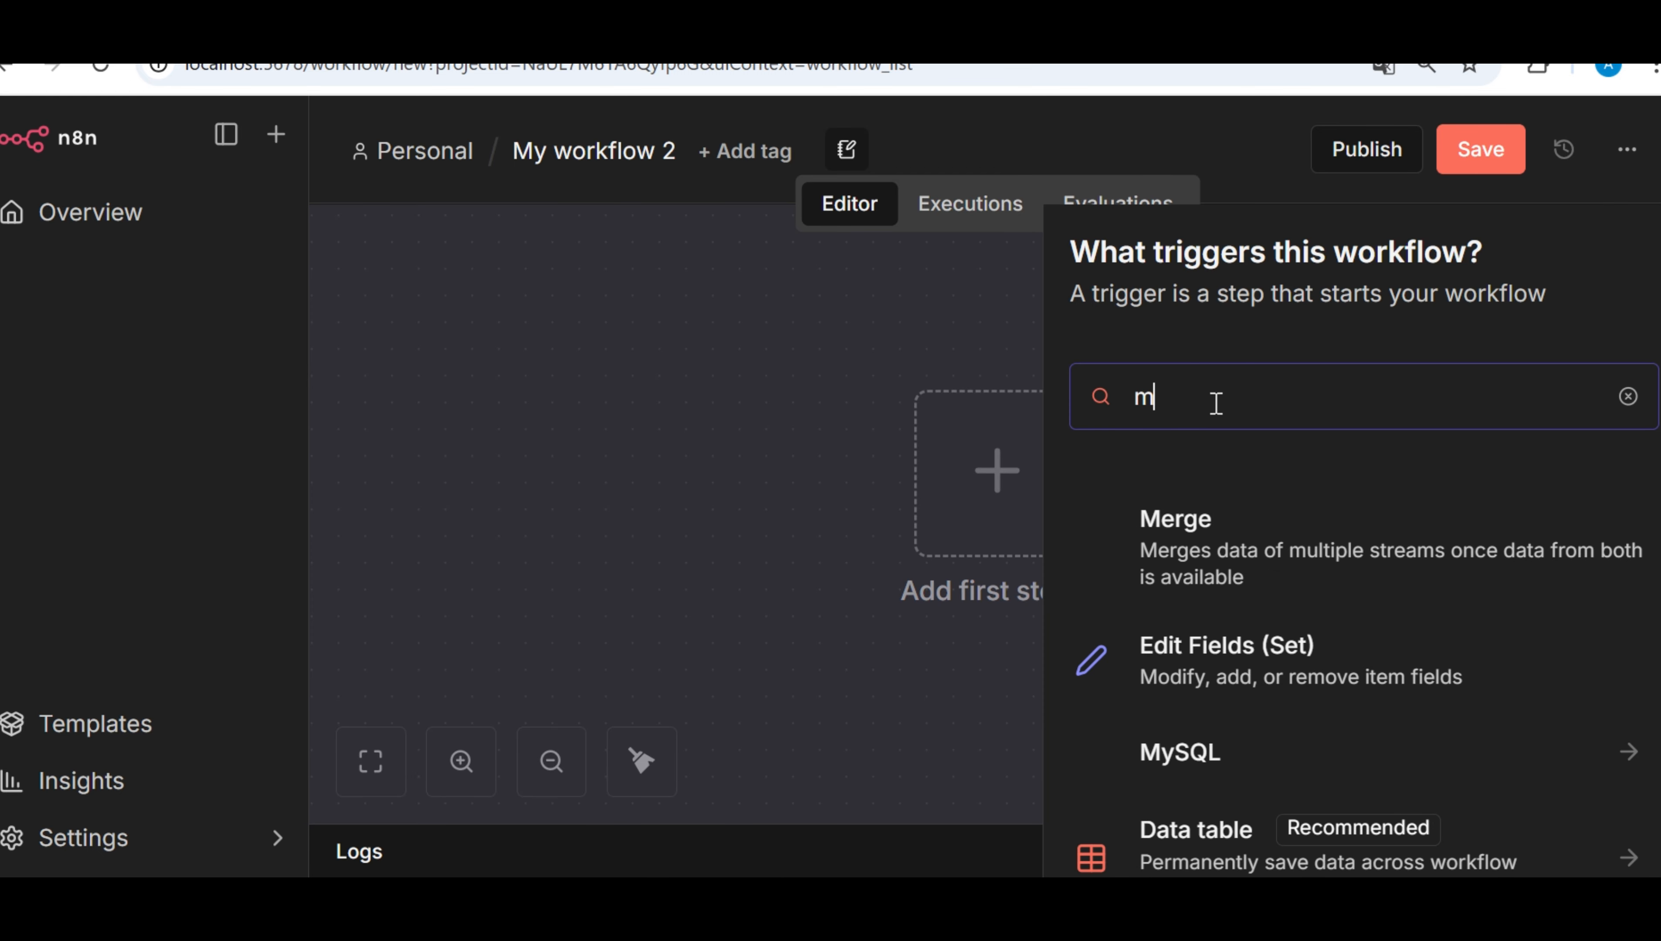
type("anu")
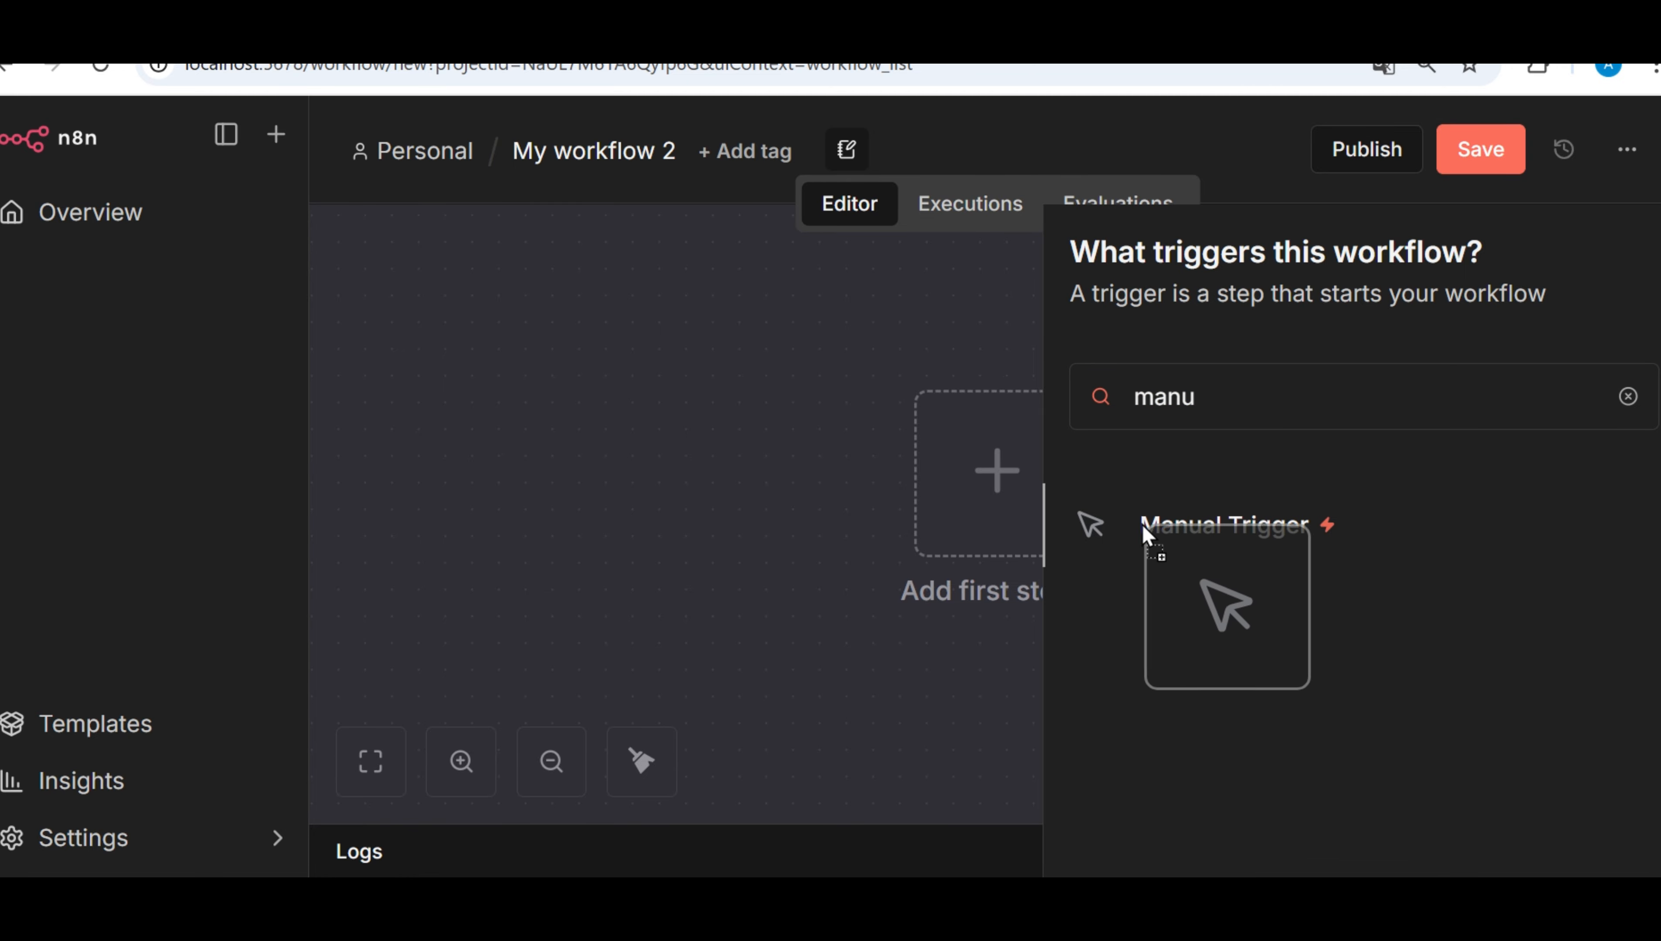
left_click_drag(1145, 530, 846, 446)
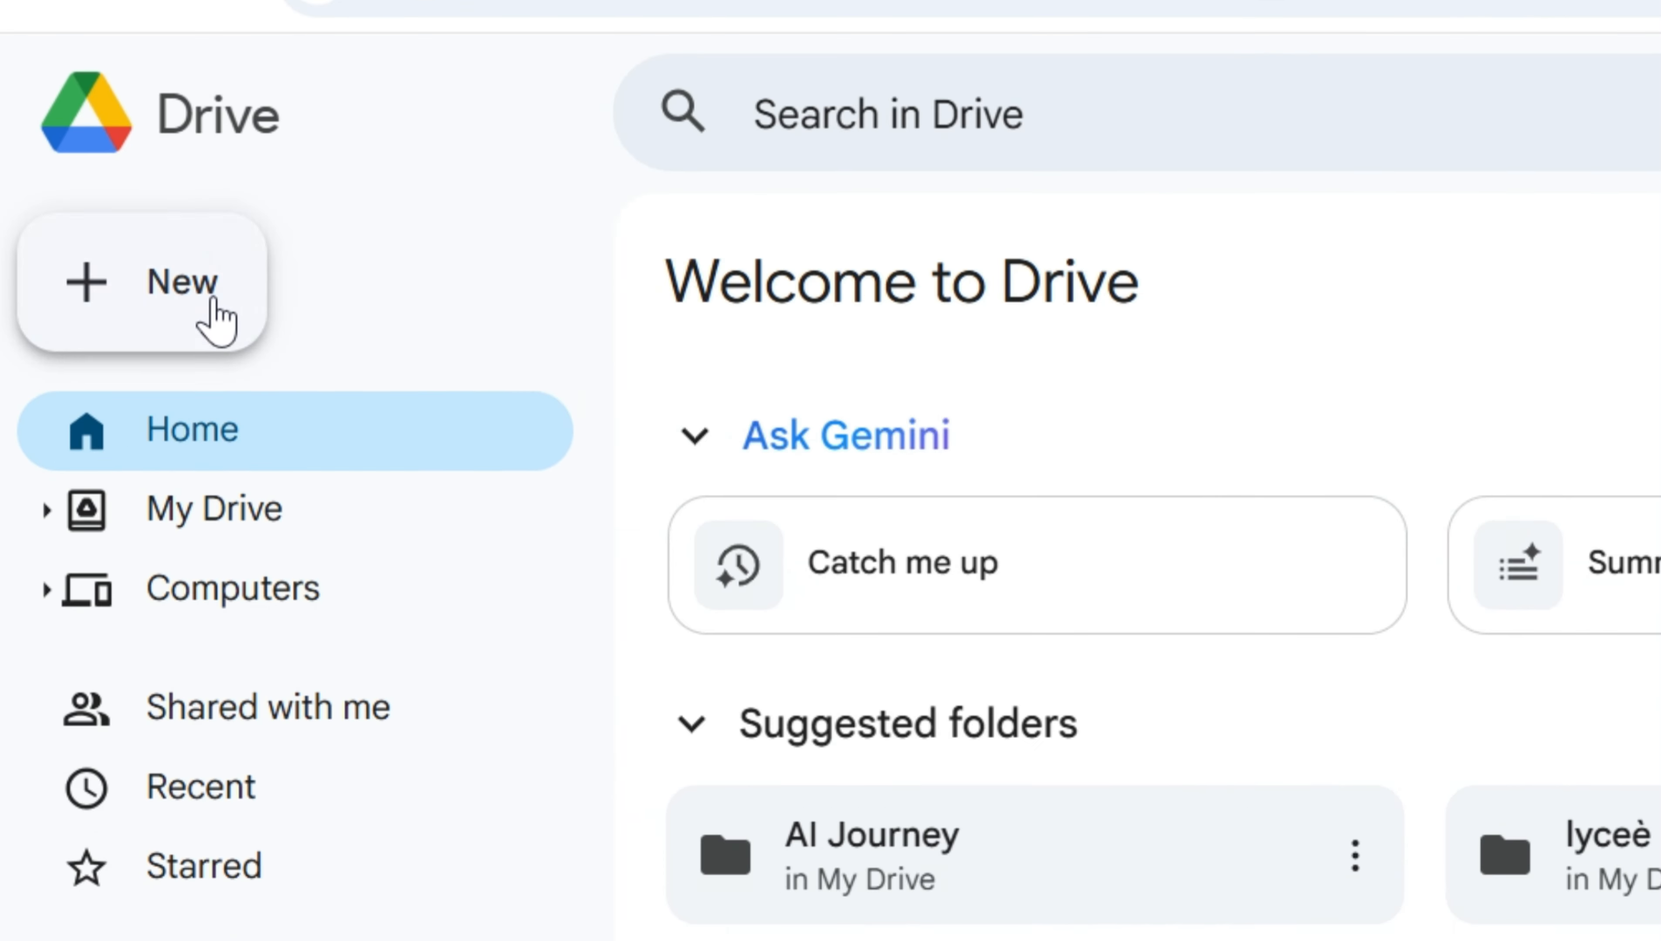
Switch to Google Drive and create a new Google Sheets spreadsheet
left_click(215, 315)
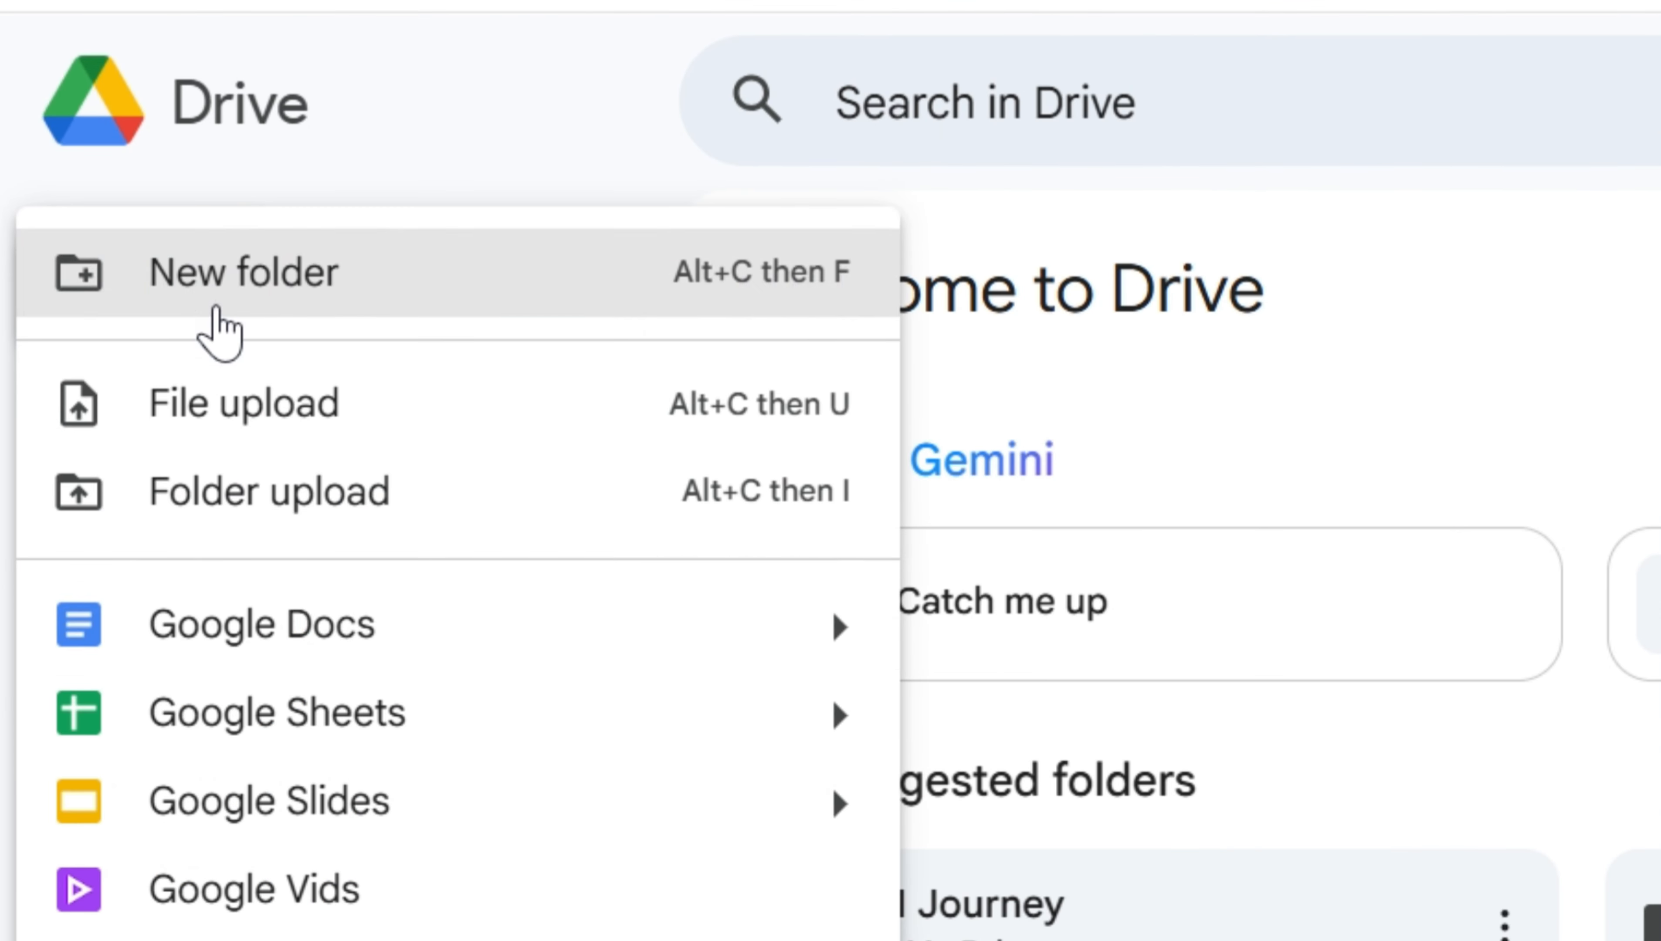
left_click(215, 580)
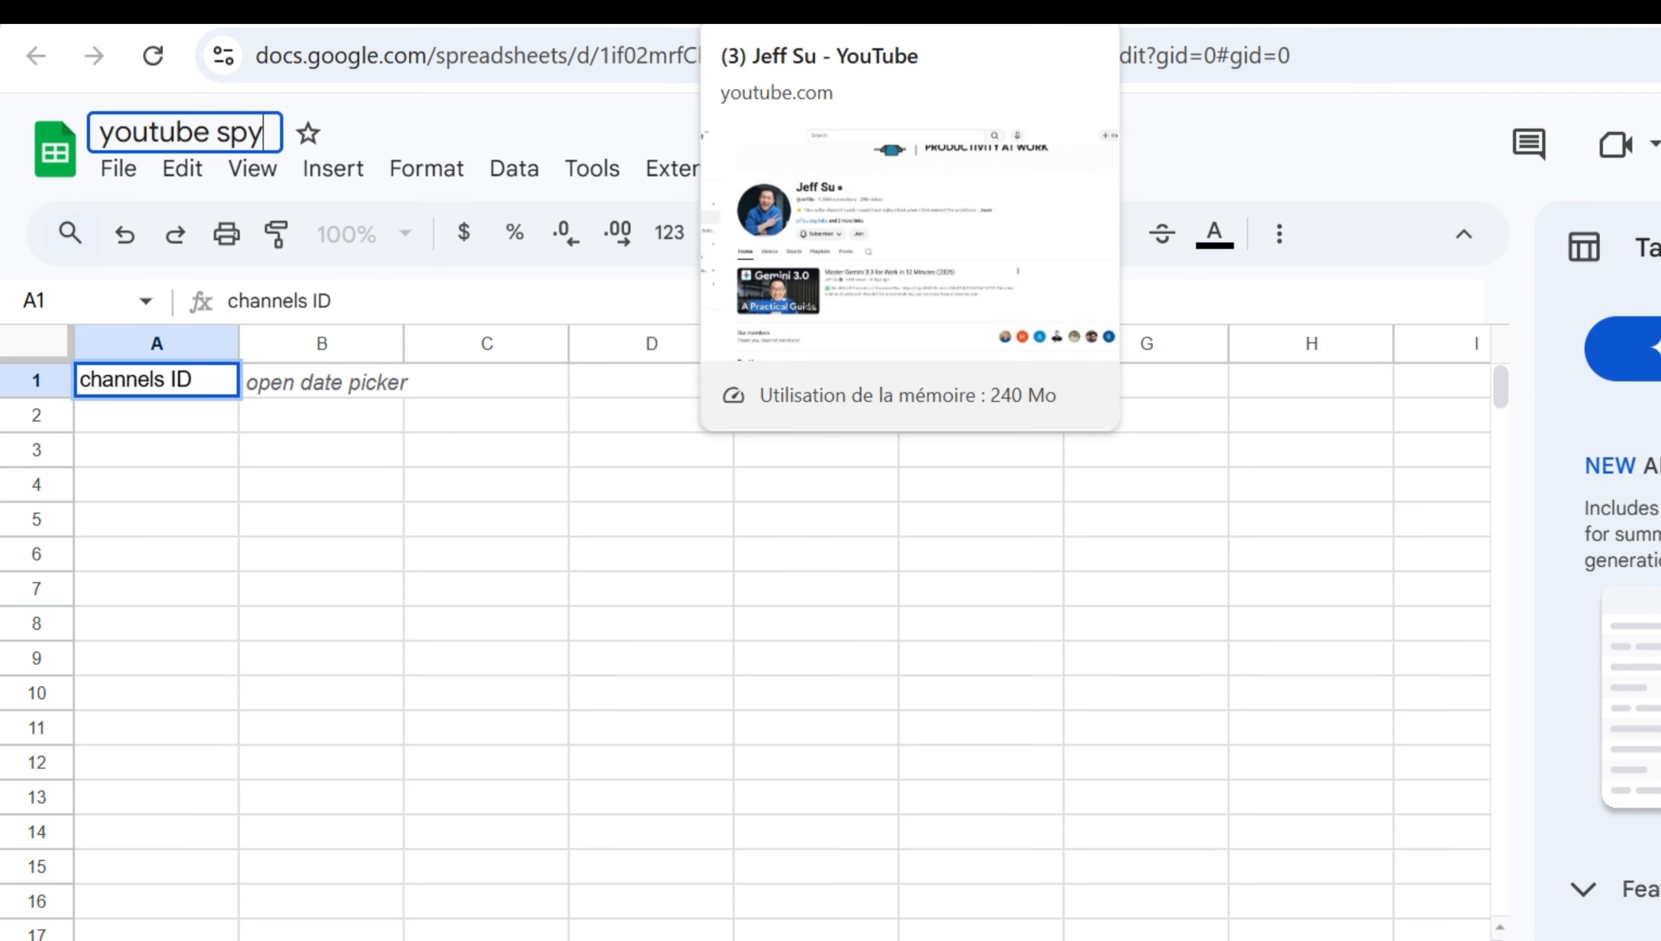
Switch to the Jeff Su channel page on YouTube, look over it and copy its URL
left_click(718, 12)
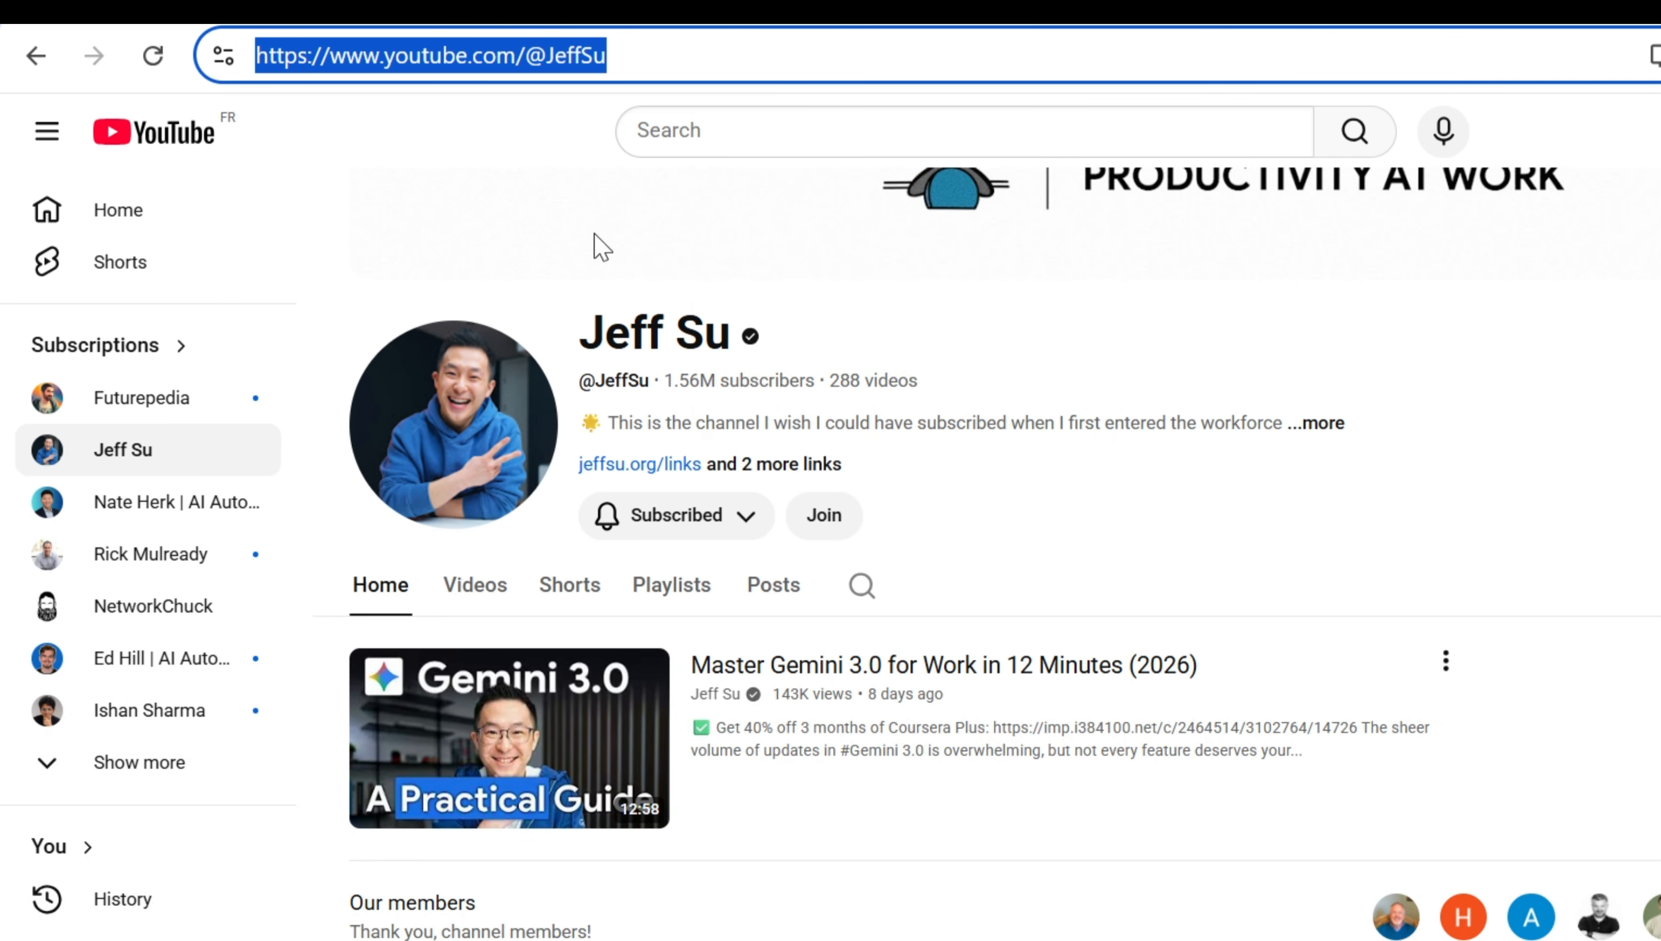
scroll(893, 504, "down", 5)
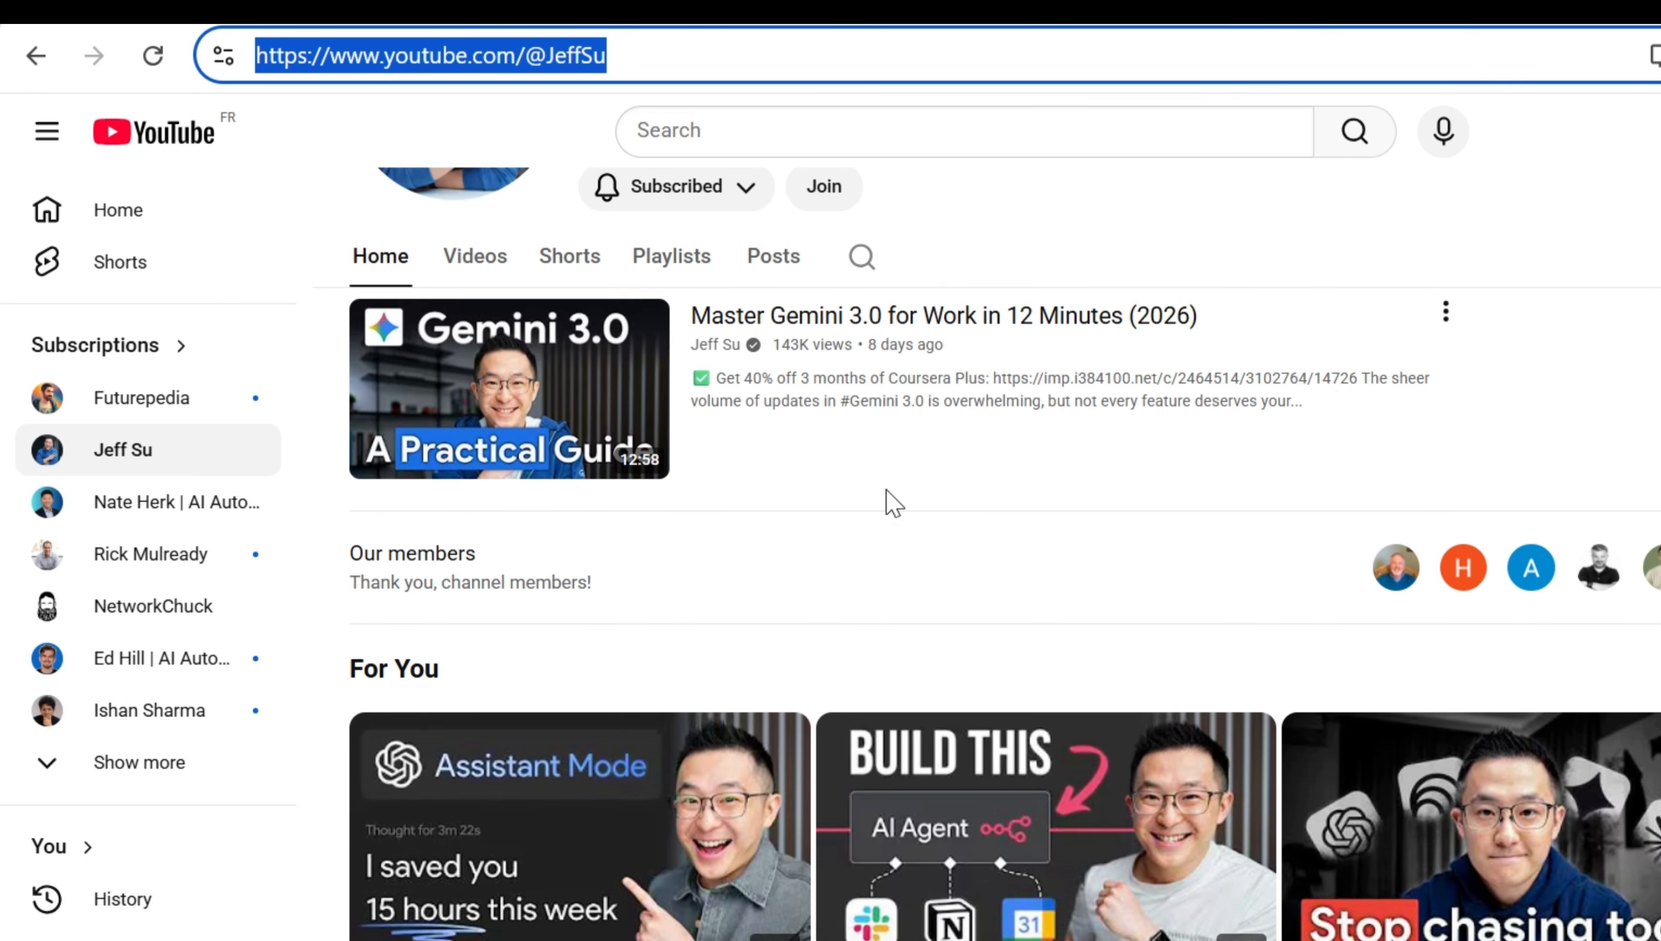
scroll(893, 504, "up", 4)
left_click(943, 270)
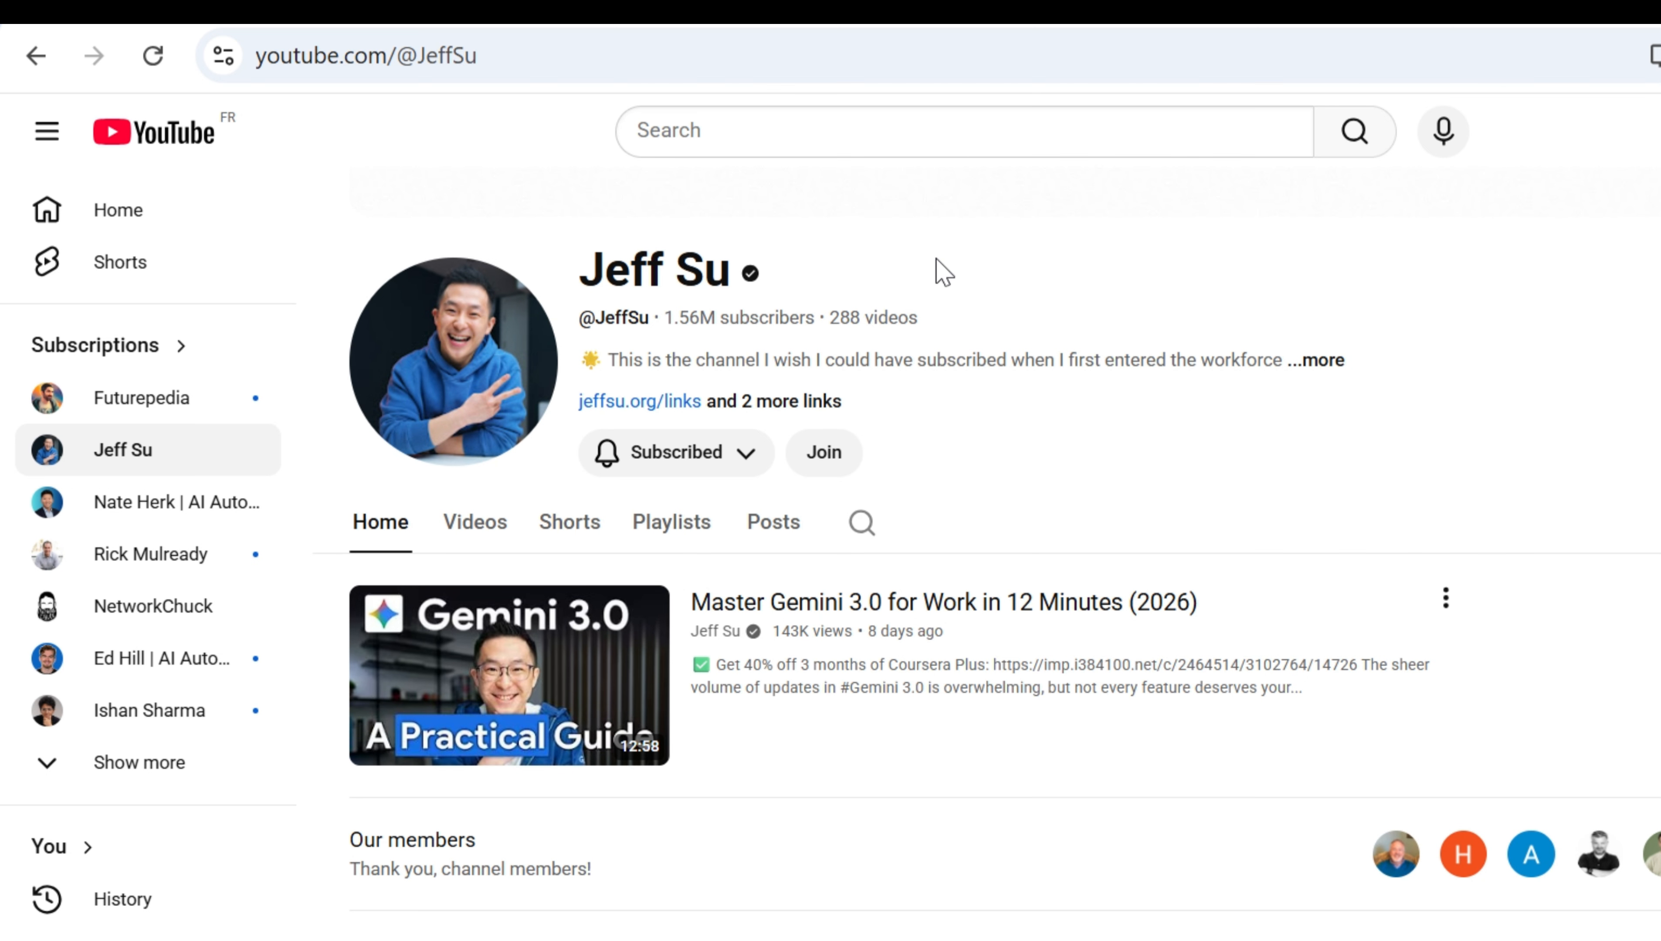
left_click(482, 51)
key("ctrl+c")
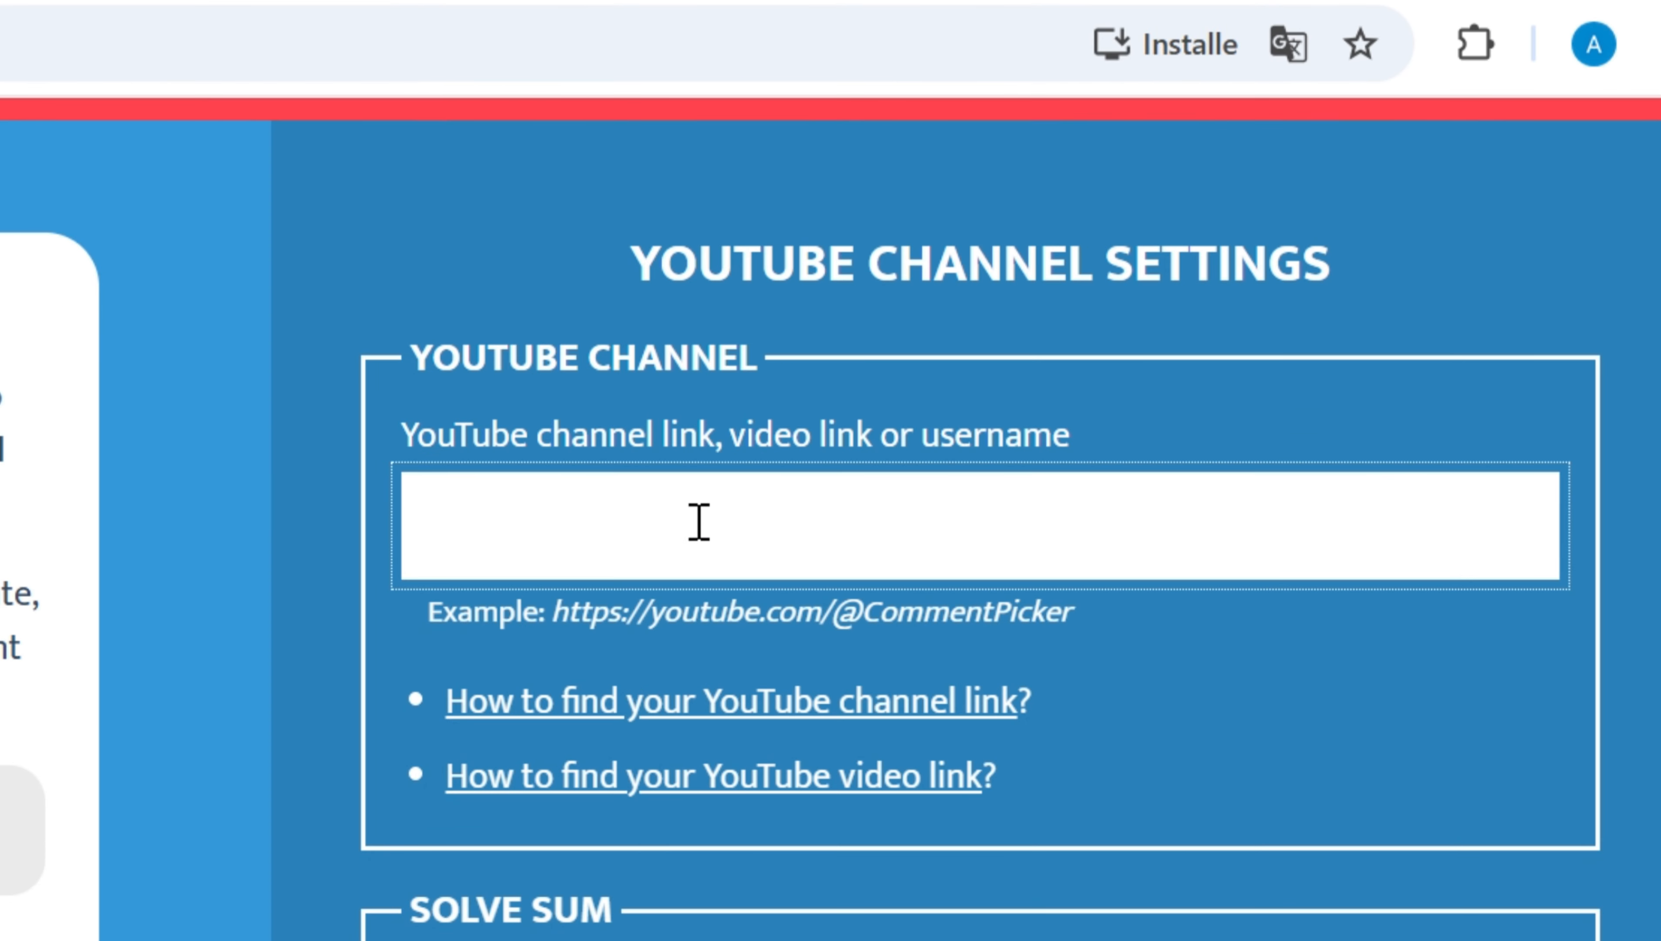
left_click(696, 522)
key("ctrl+v")
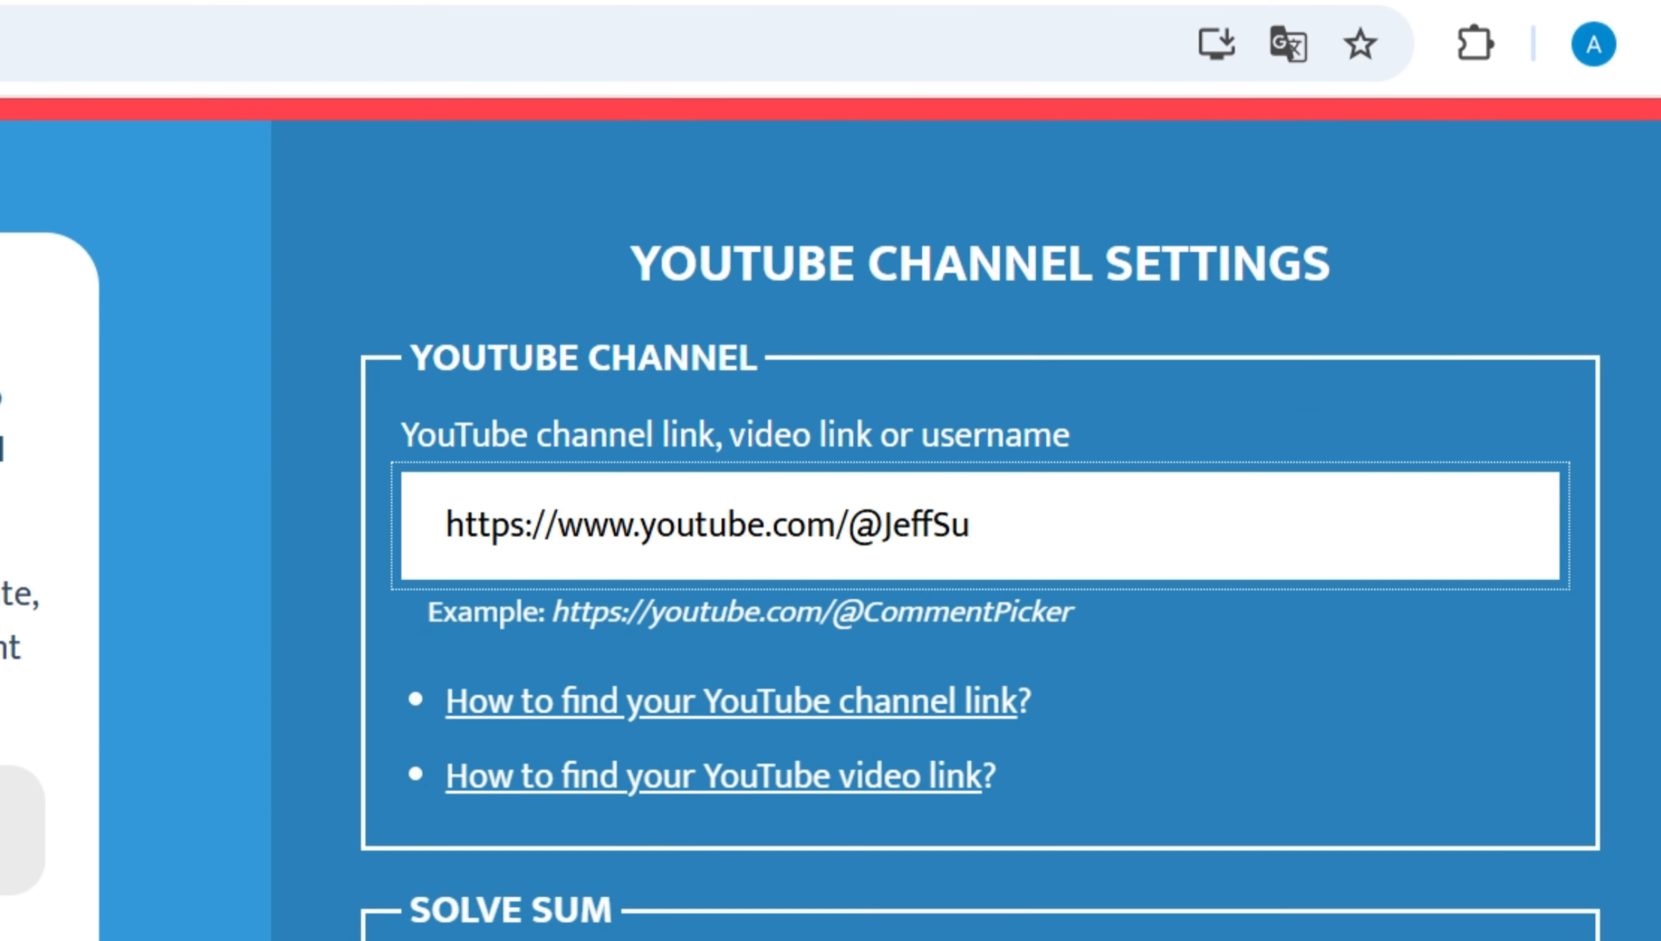
left_click(990, 697)
type("16")
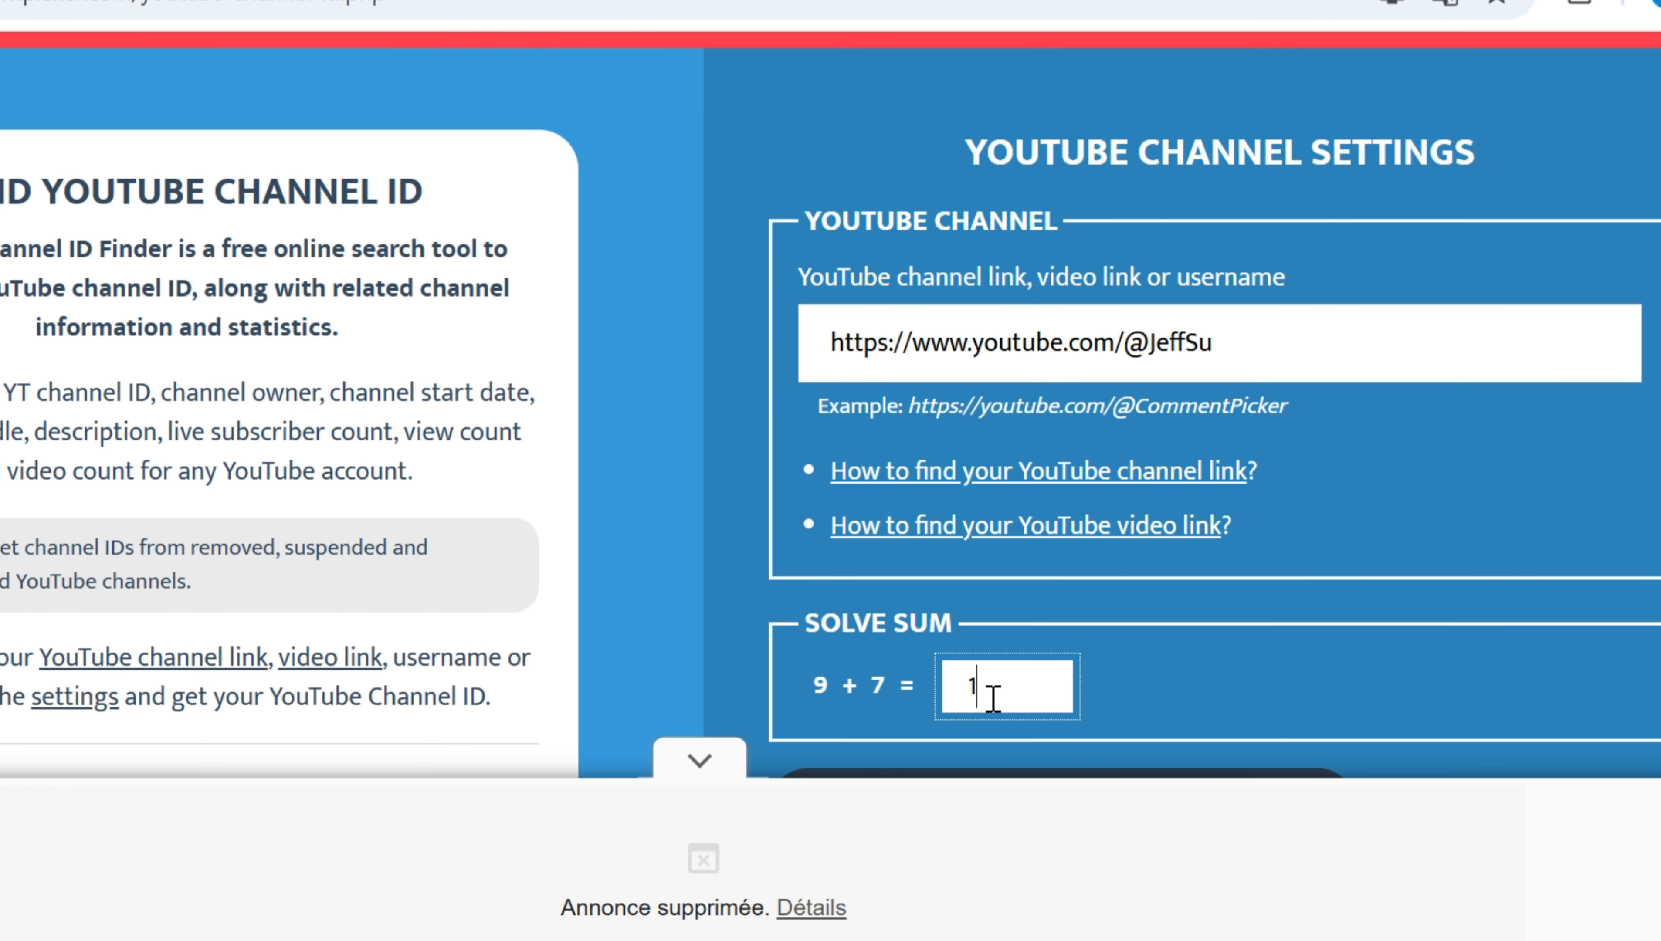
left_click(1042, 650)
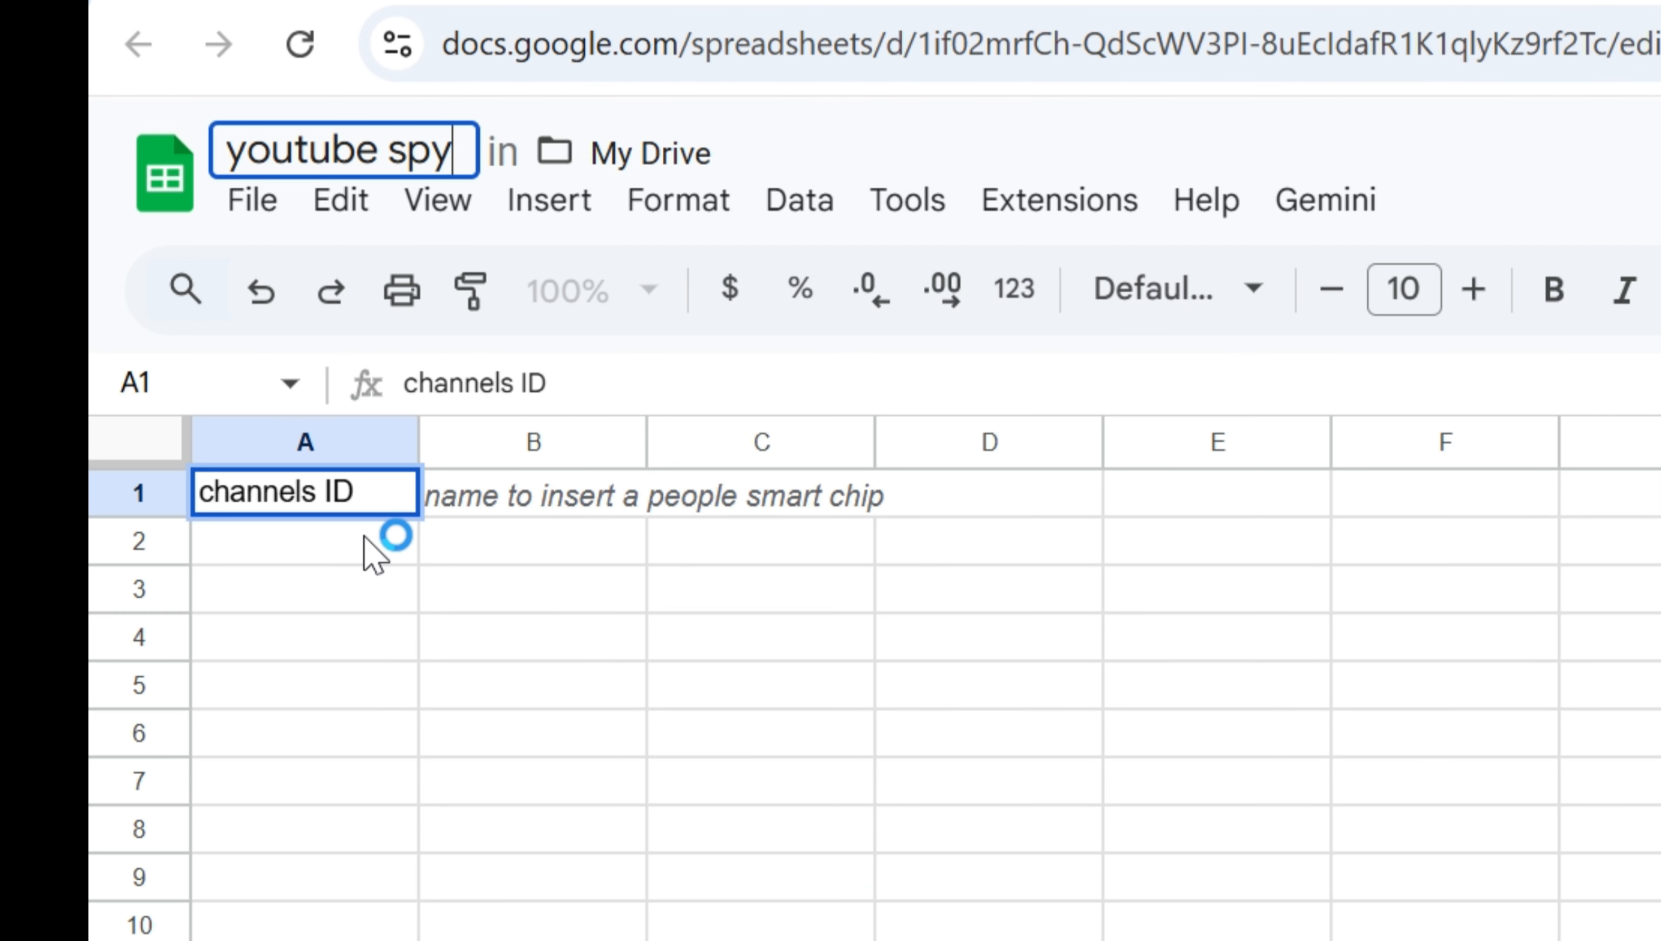
Enter the channel ID UCwAnu01qlnVg1Ai2AbtTMaA in cell A2 of the youtube spy spreadsheet and fit column A to its content
left_click(365, 536)
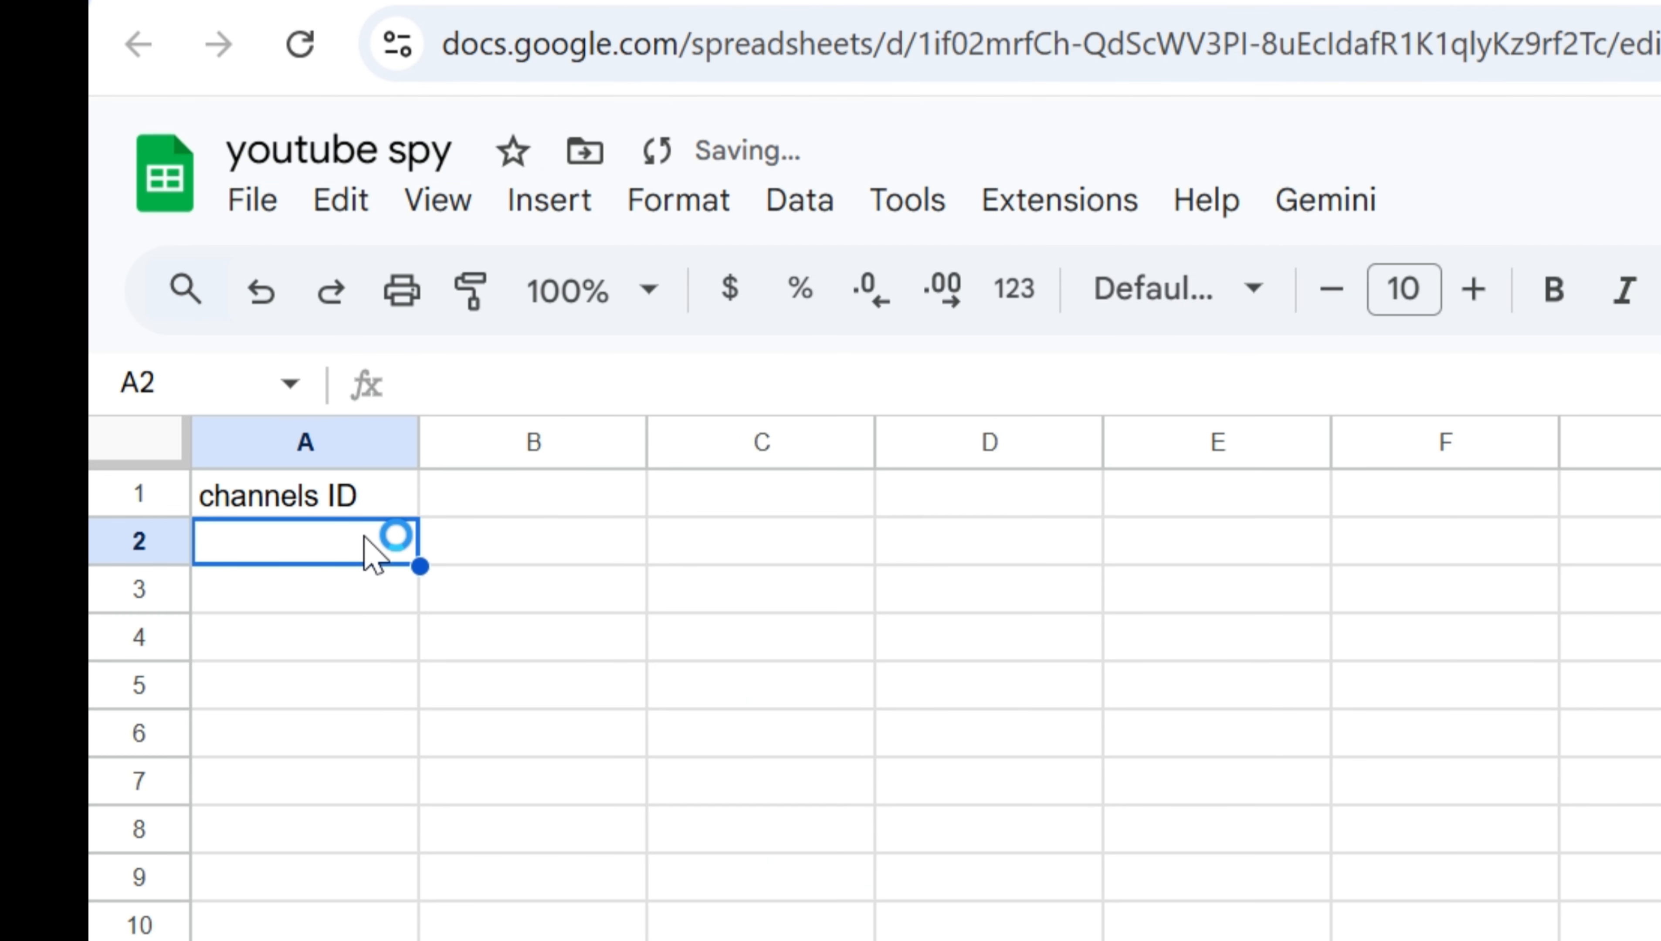
type("UCwAnu01qlnVg1Ai2AbtTMaA")
double_click(416, 438)
key("Return")
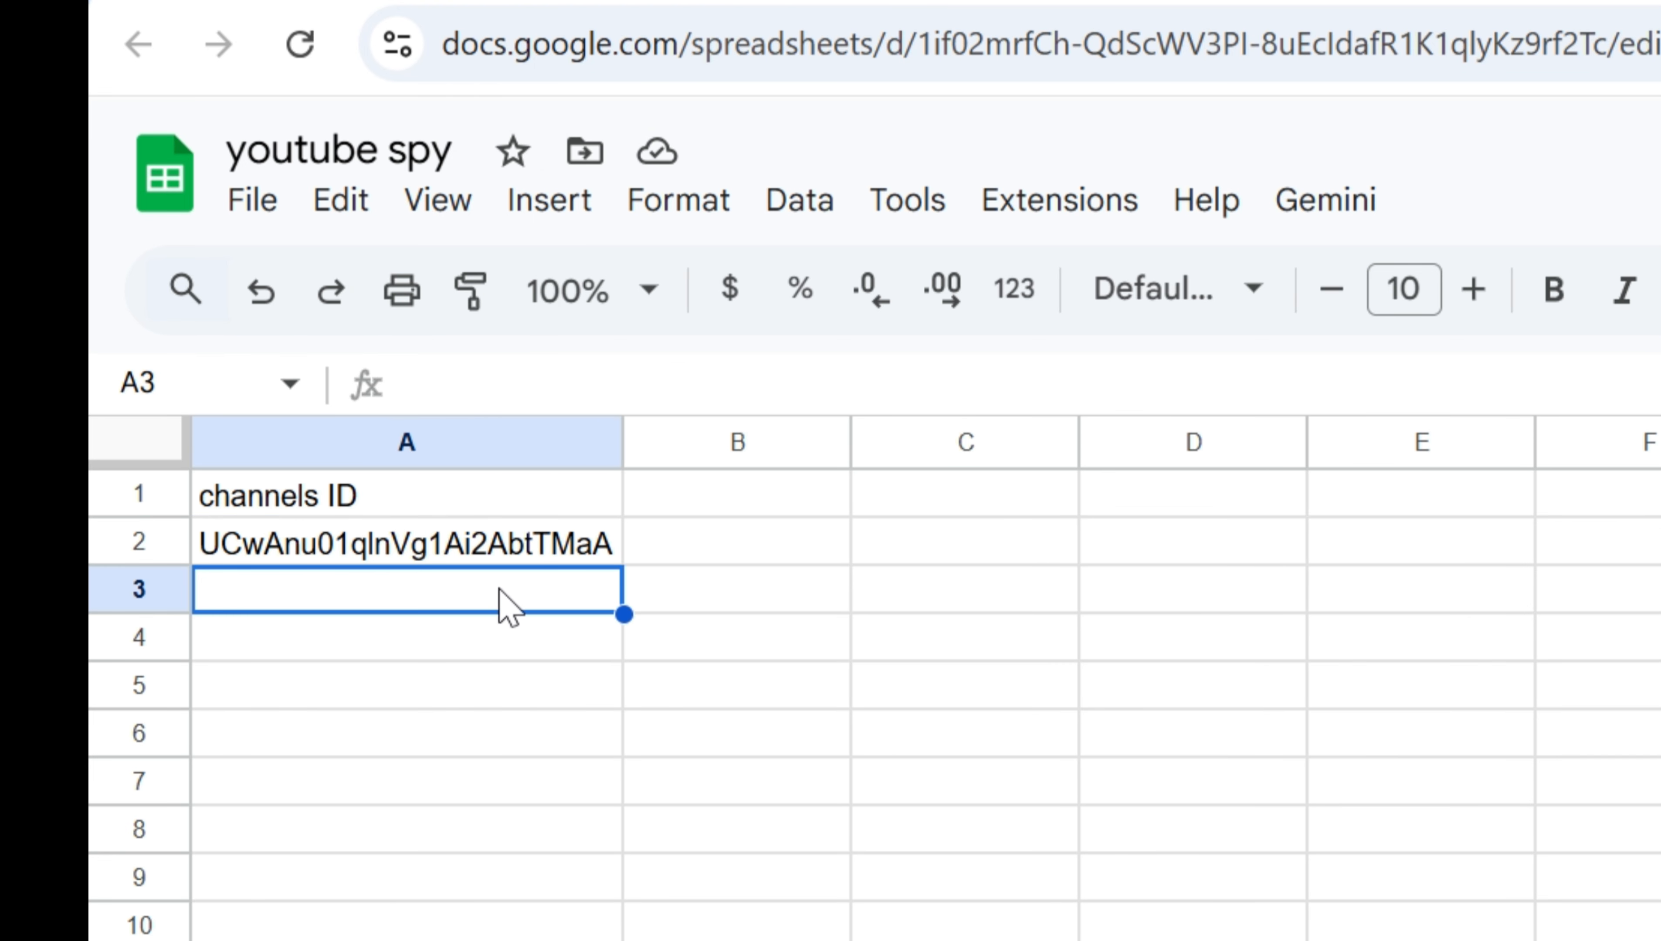
Enter UCYnJfUdH2tTtiR9OHPzPhFA, UC_RovKmk0OCbuZjA8f08opw, UC2ojq-nuP8ceeHqiroeKhBA and UC5_2We-HeVdEeHclyfmMHOg in cells A3 to A6, and refit column A's width
type("UCYnJfUdH2tTtiR9OHPzPhFA")
key("Return")
type("UC_RovKmk0OCbuZjA8f08opw")
key("Return")
type("UC2ojq-nuP8ceeHqiroeKhBA")
key("Return")
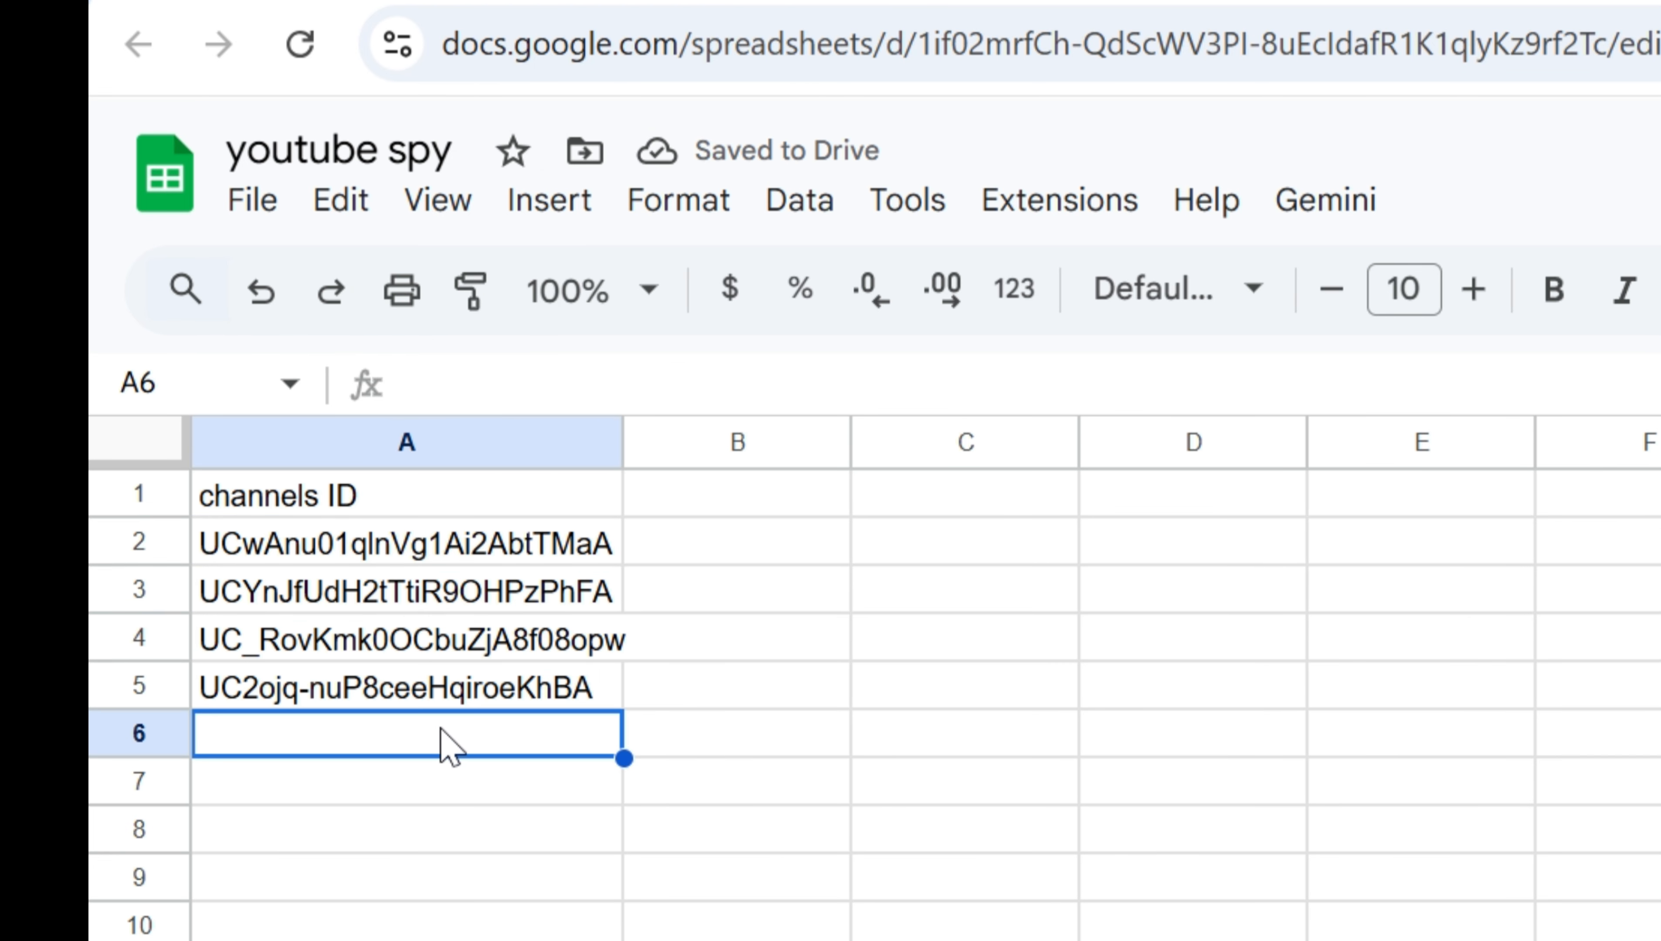
type("UC5_2We-HeVdEeHclyfmMHOg")
double_click(623, 438)
left_click(791, 638)
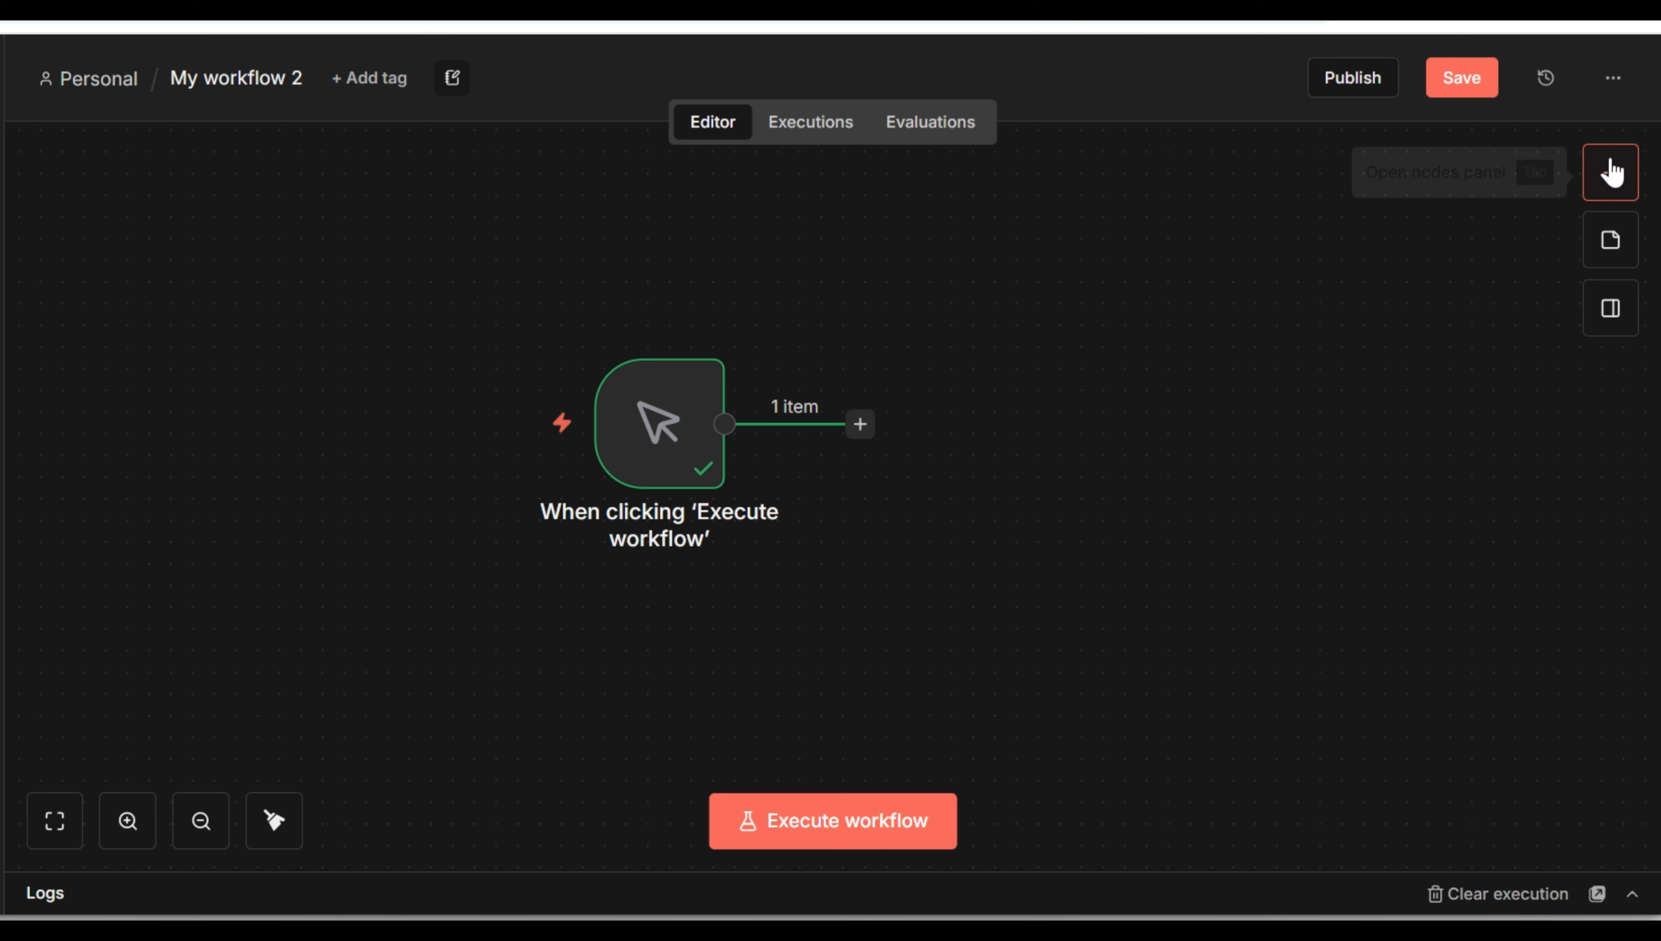
Add a Google Sheets node with the Get row(s) in sheet action after the manual trigger in n8n
left_click(1609, 170)
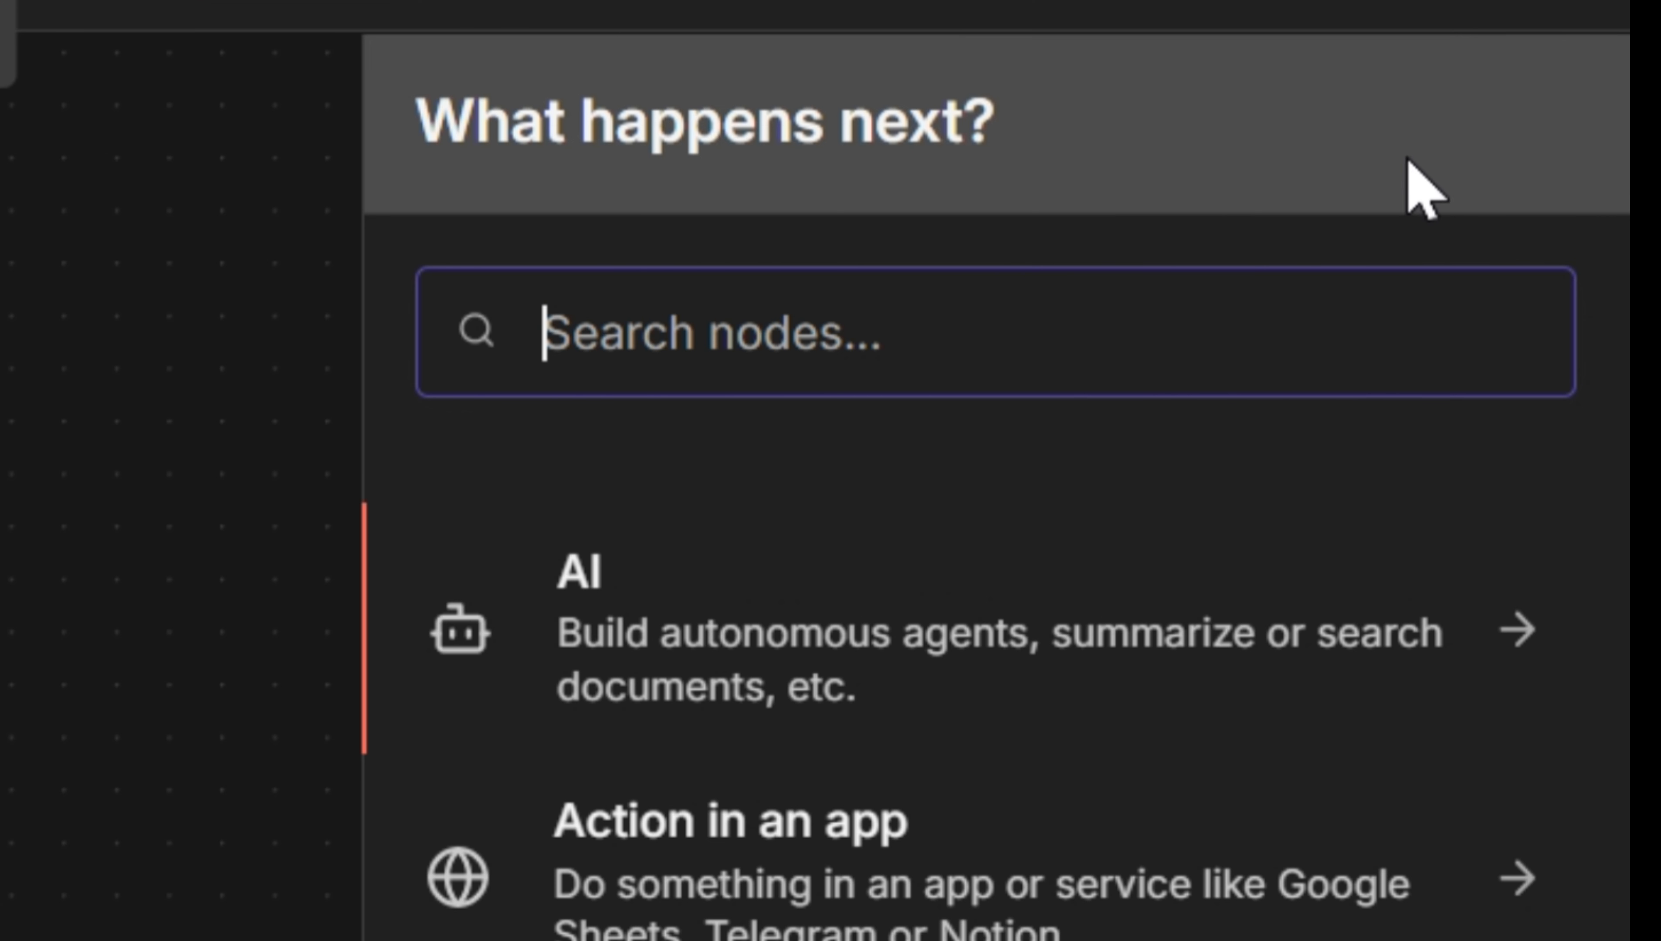
type("shee")
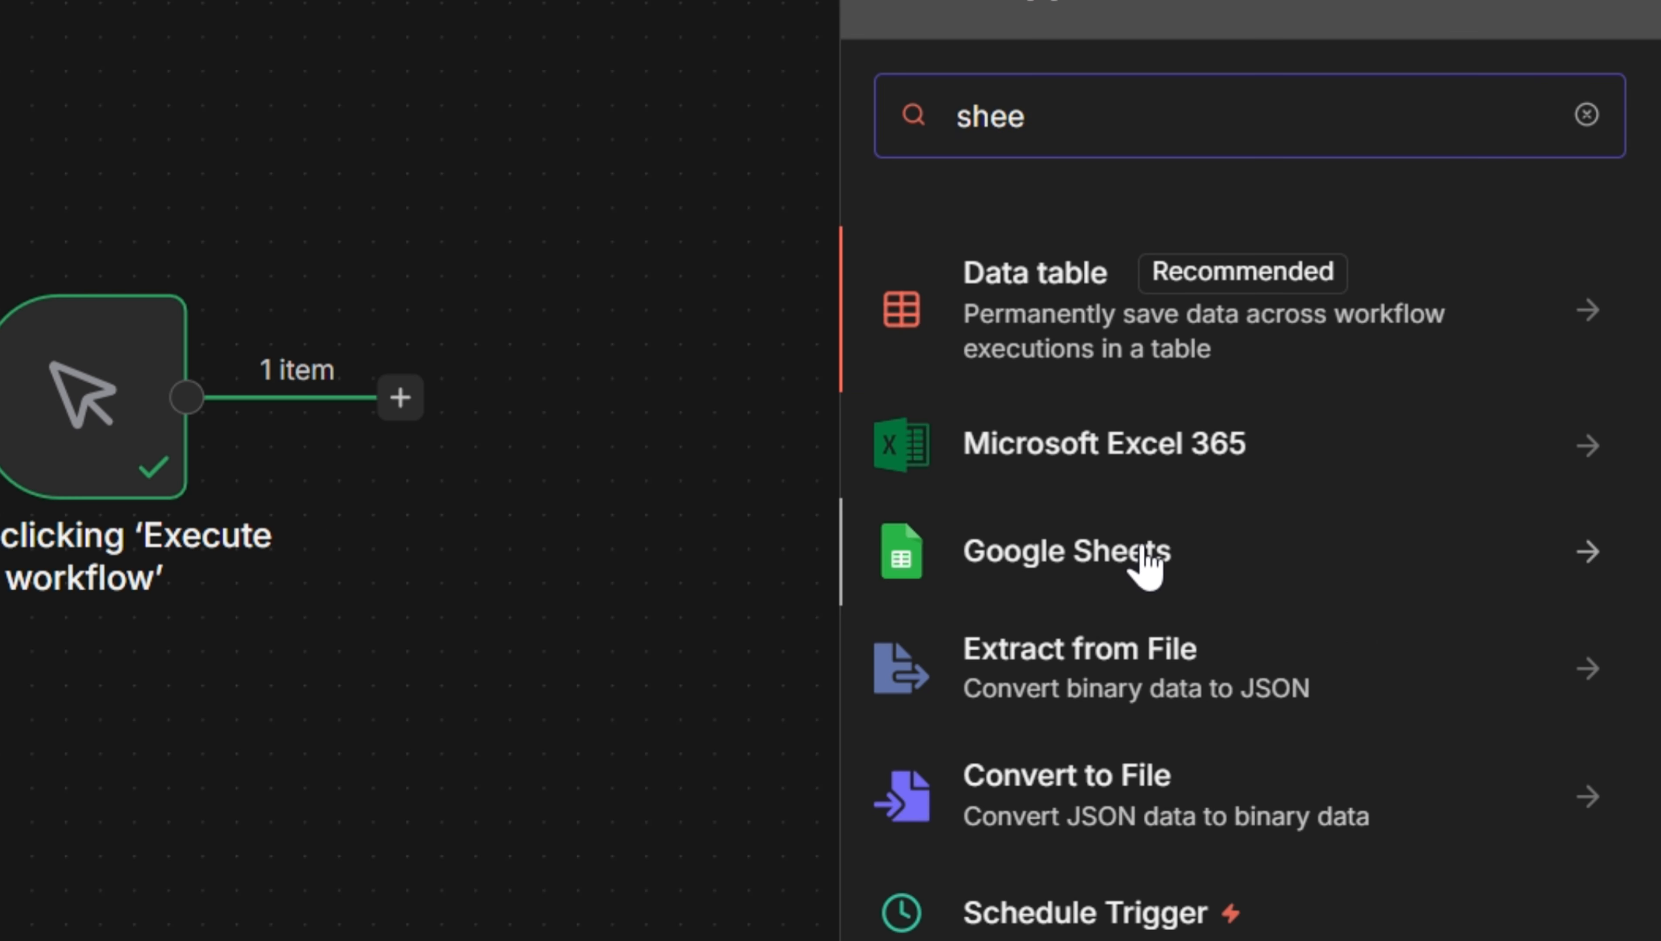
left_click(1145, 572)
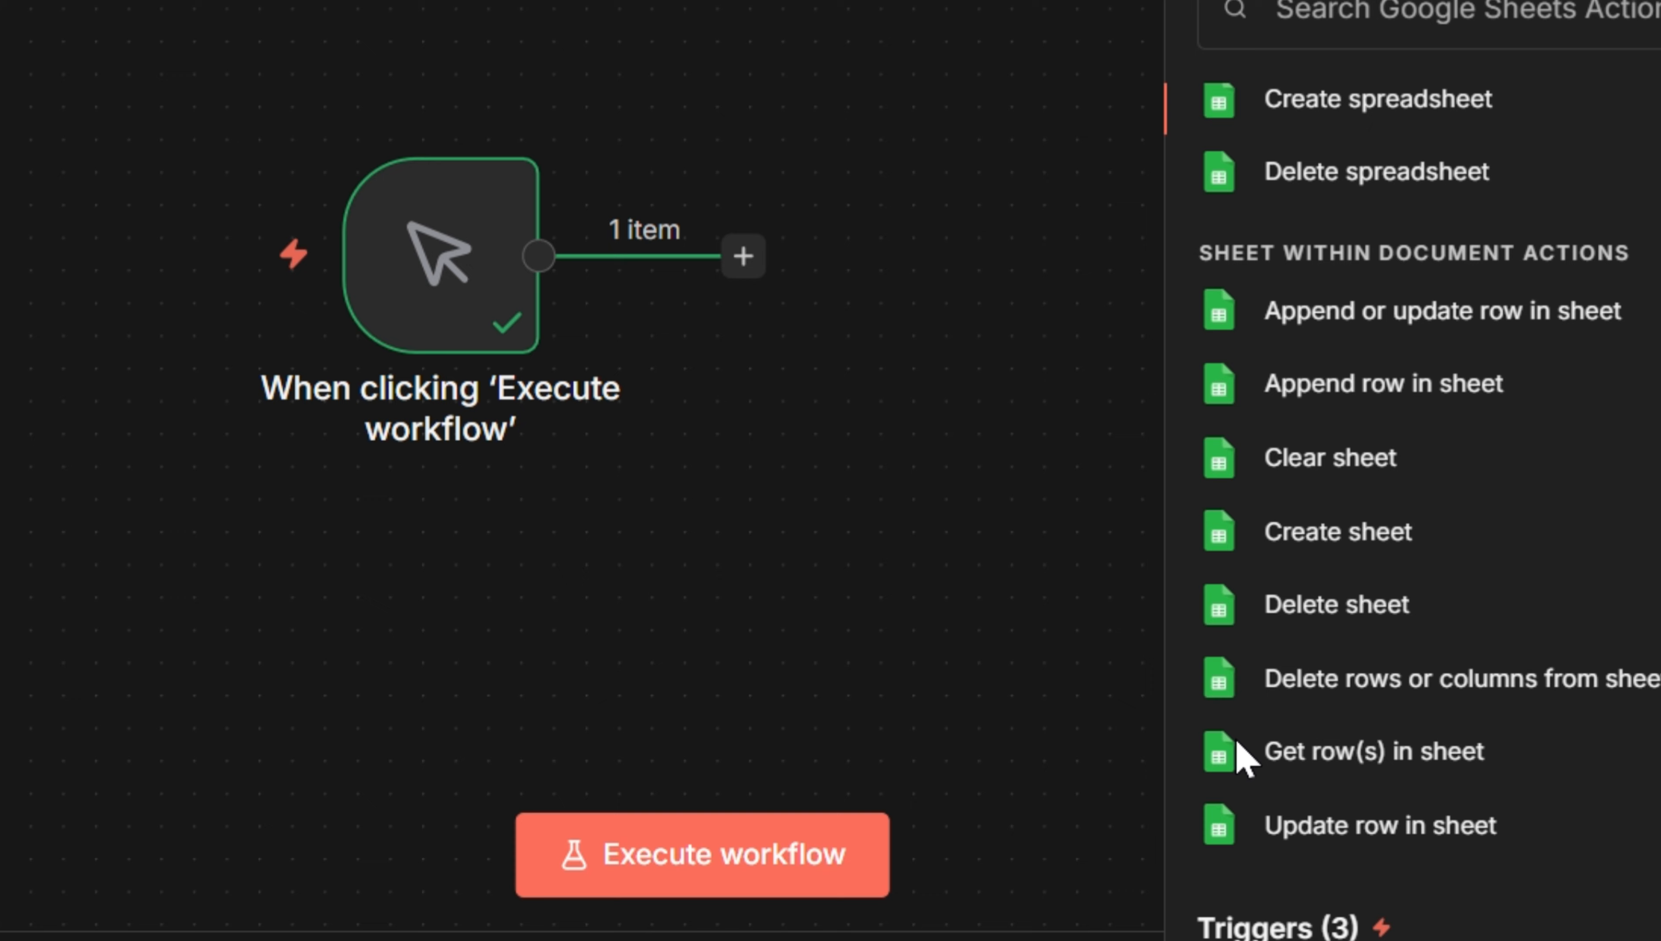
left_click(1239, 751)
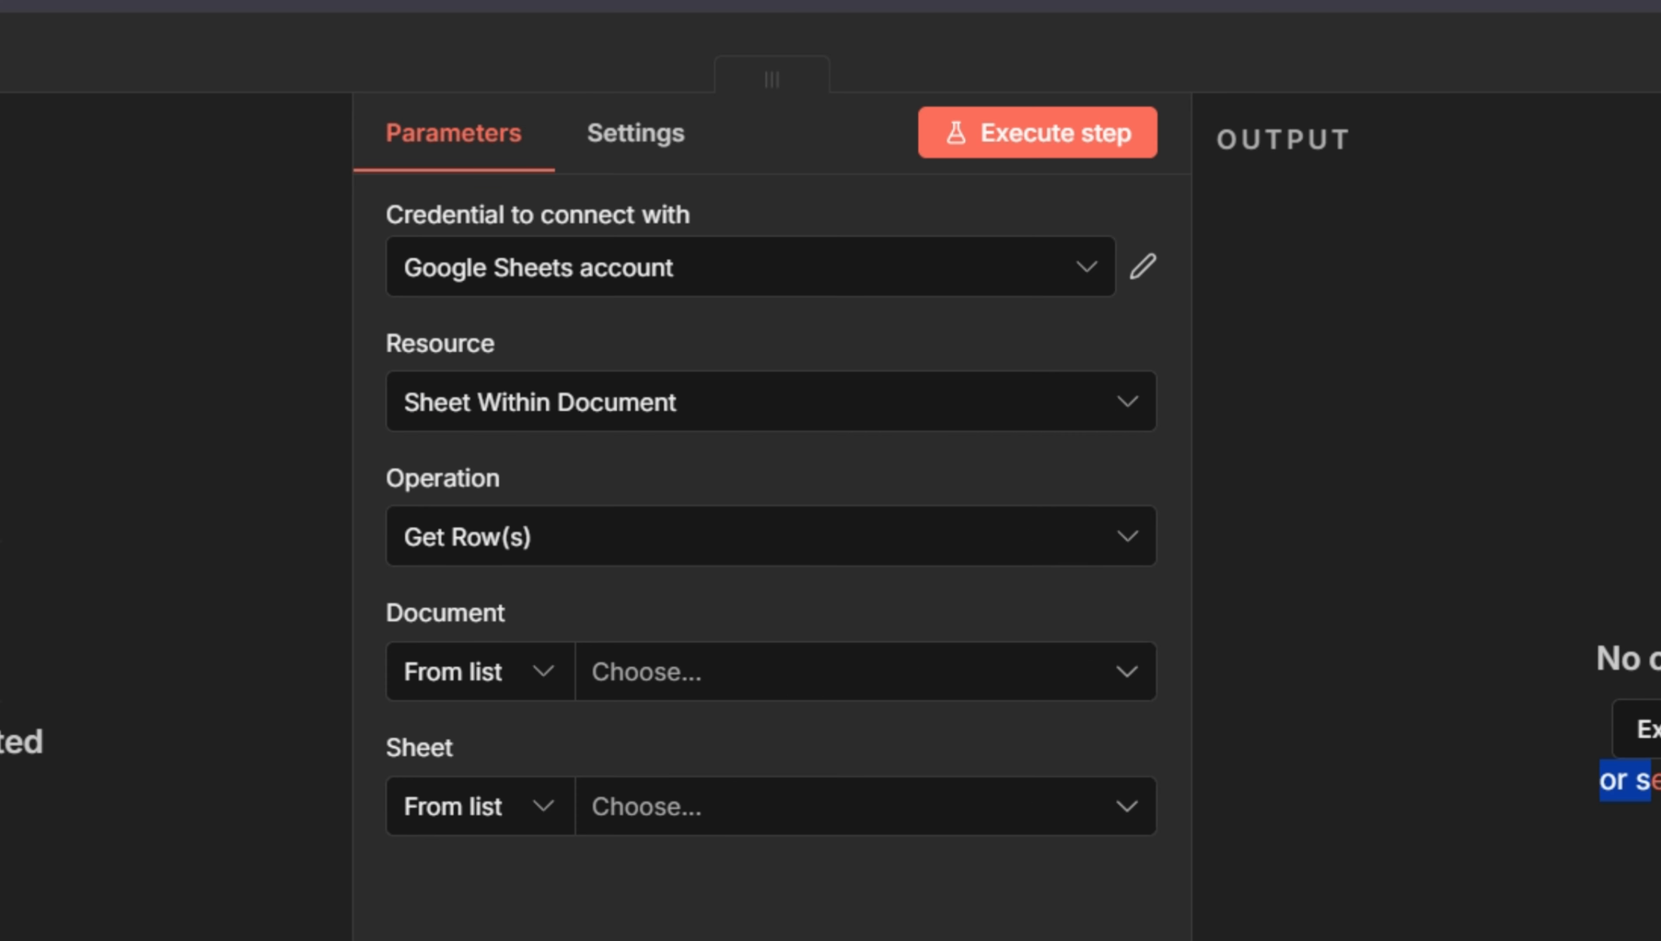
Set the node's credential to Google Sheets account, resource to Sheet Within Document and operation to Get Row(s)
left_click(890, 267)
left_click(678, 393)
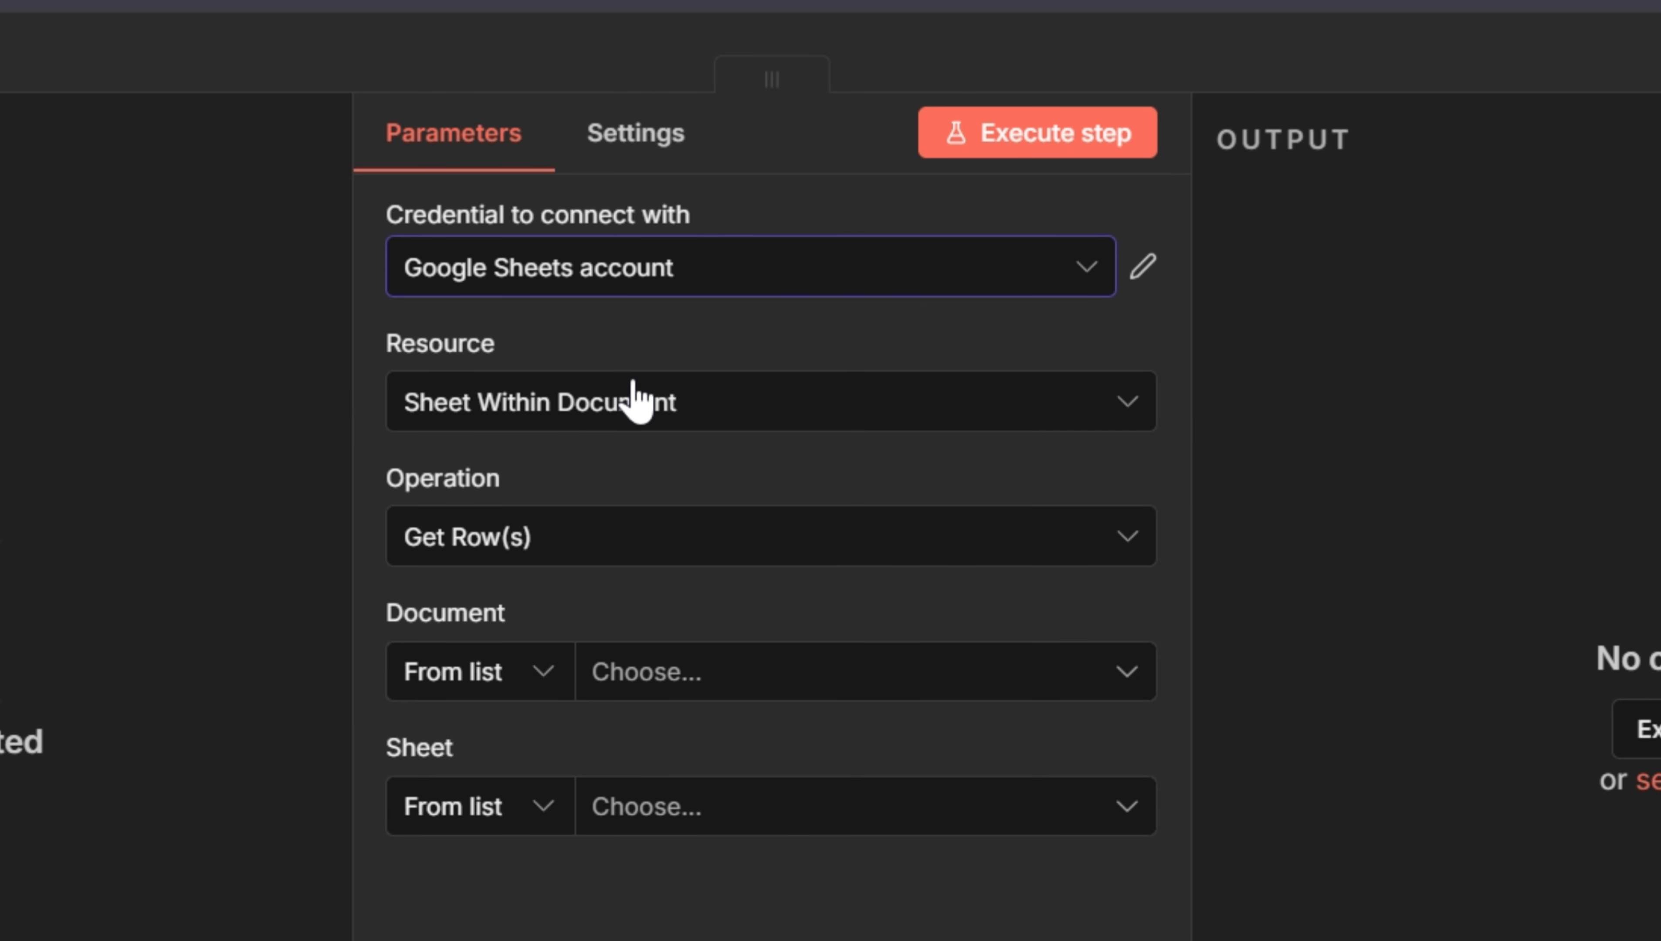
left_click(781, 409)
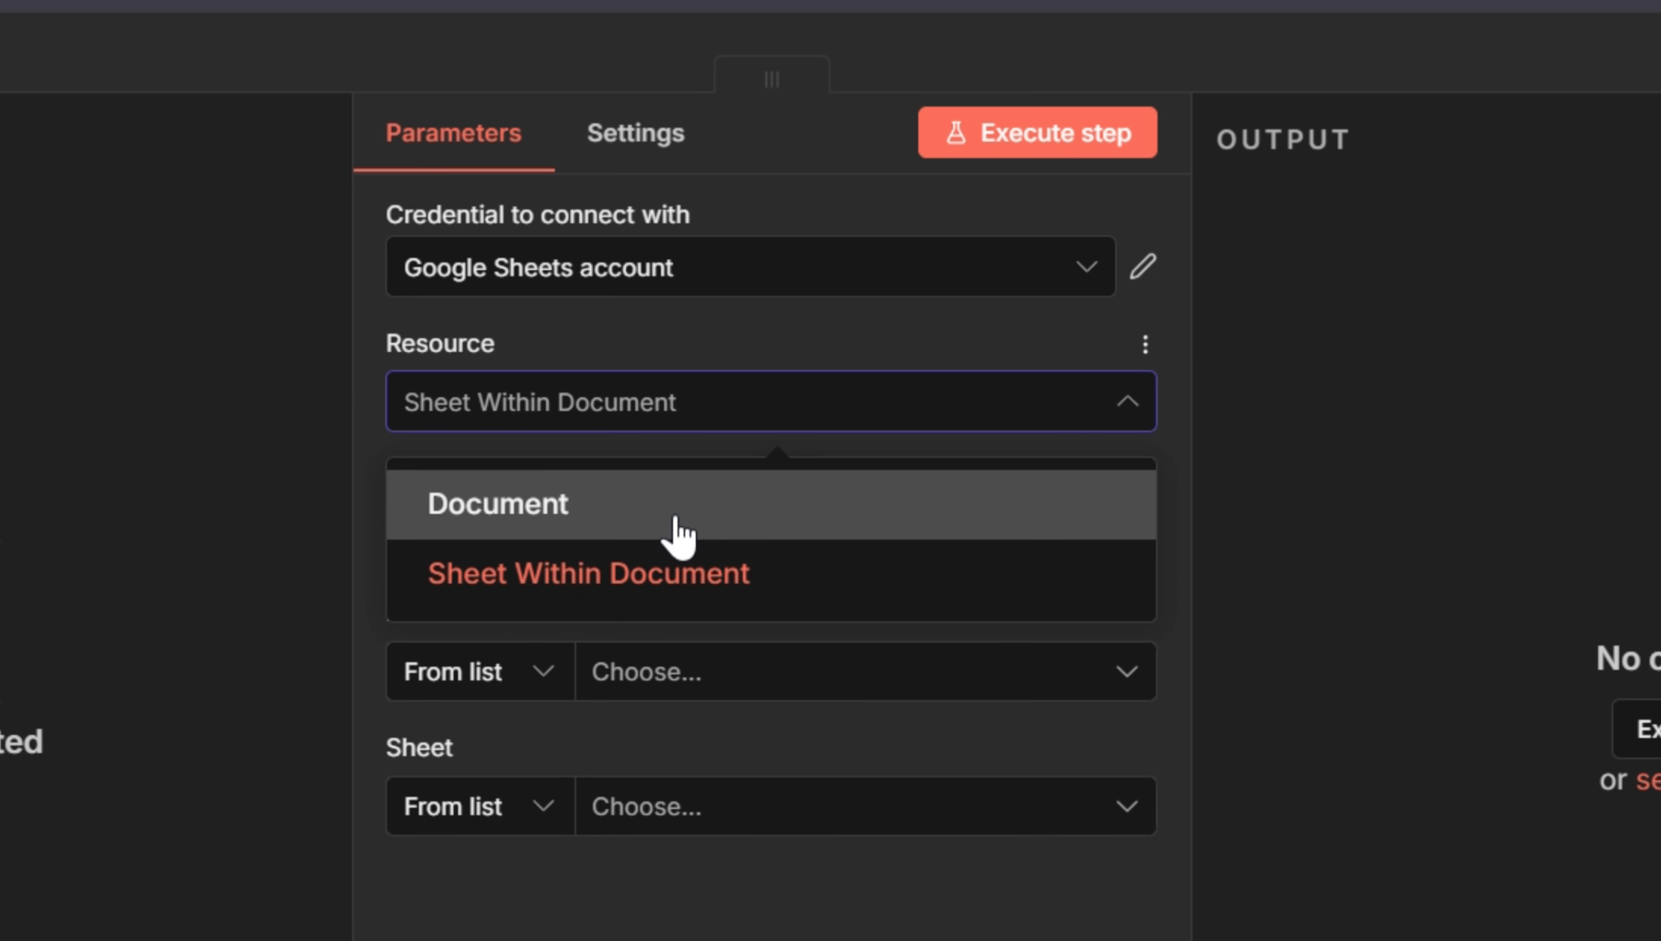
left_click(675, 571)
left_click(619, 544)
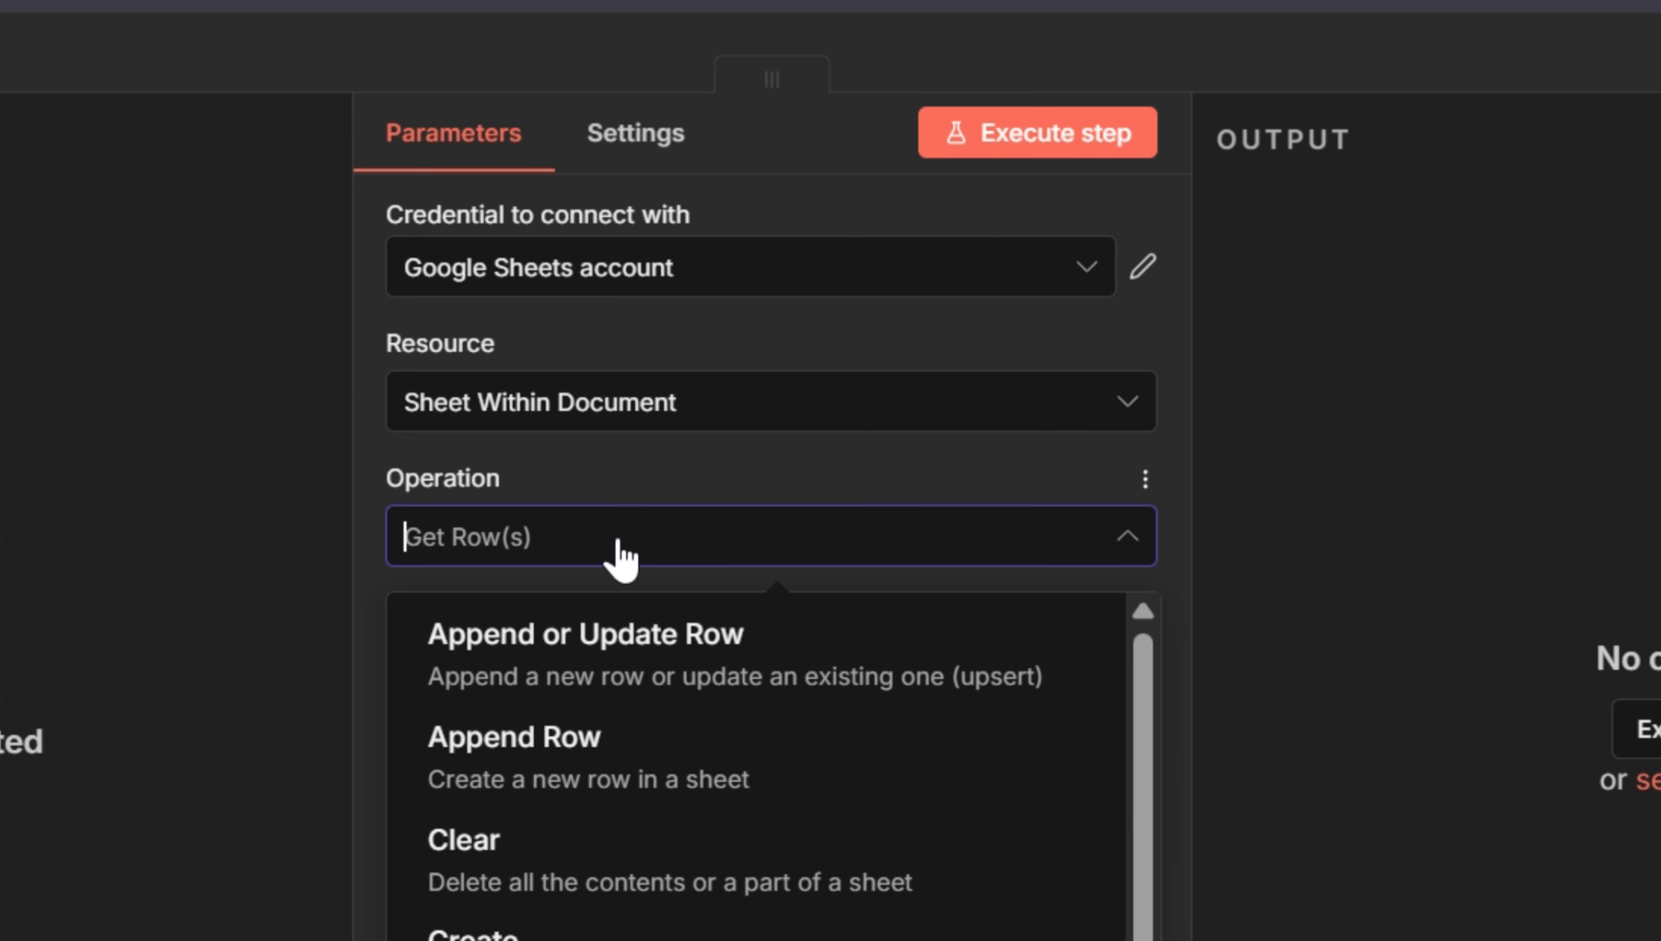
scroll(619, 631, "down", 3)
left_click(620, 939)
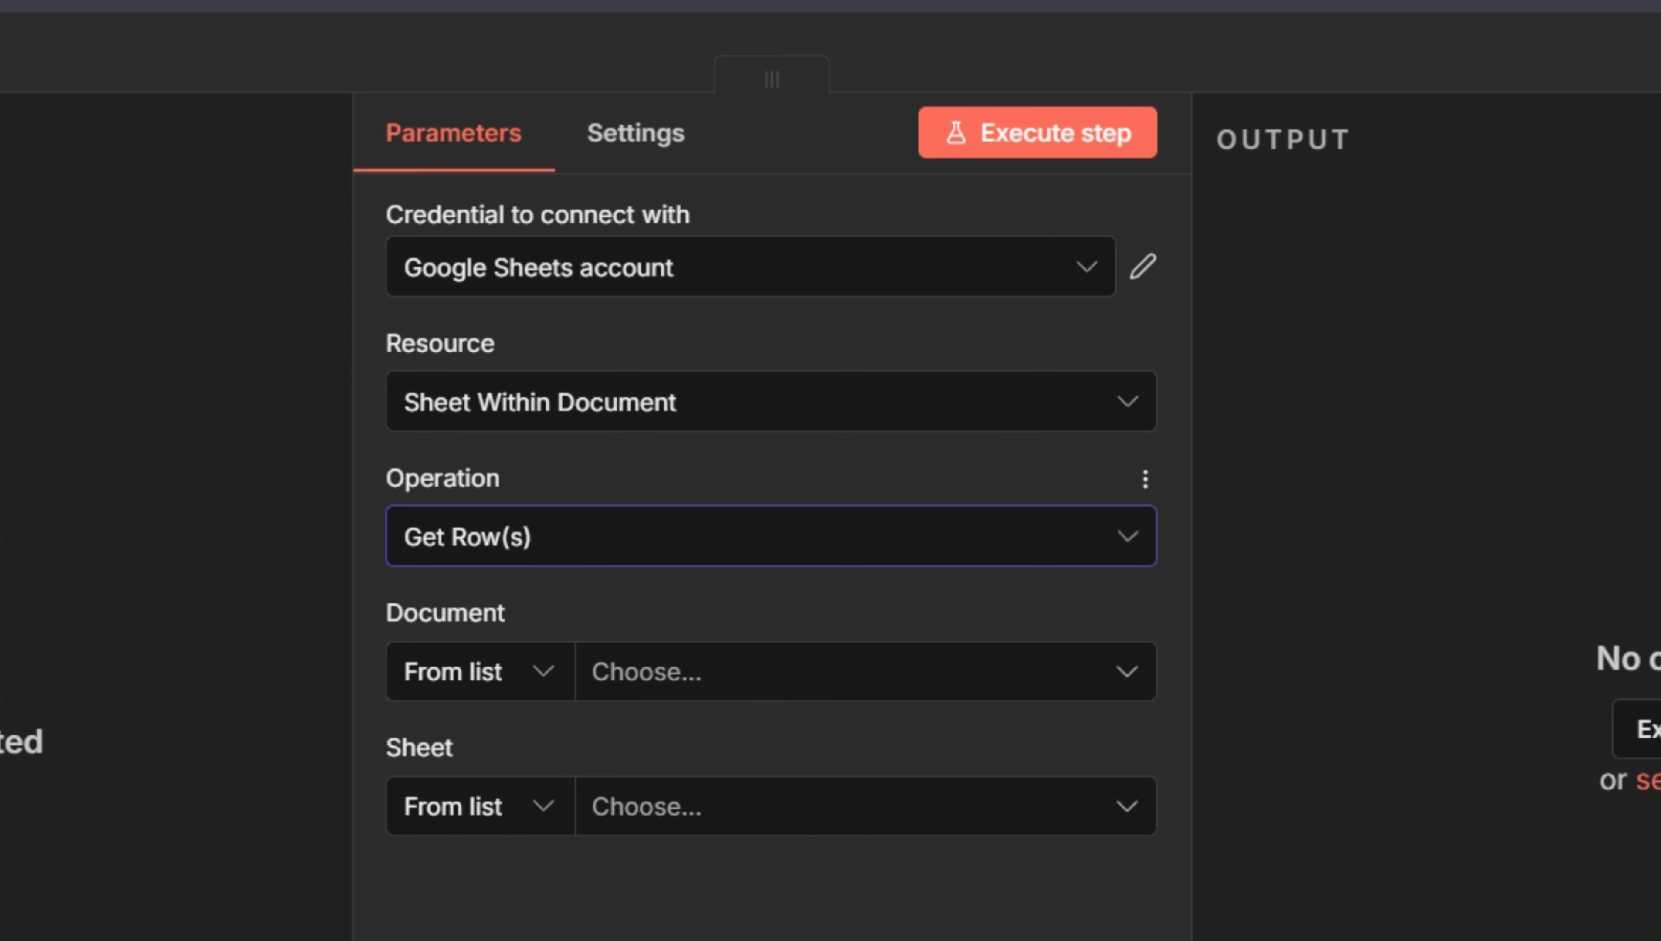
Set the Google Sheets node to read from the youtube spy document and its Sheet1 sheet
left_click(710, 692)
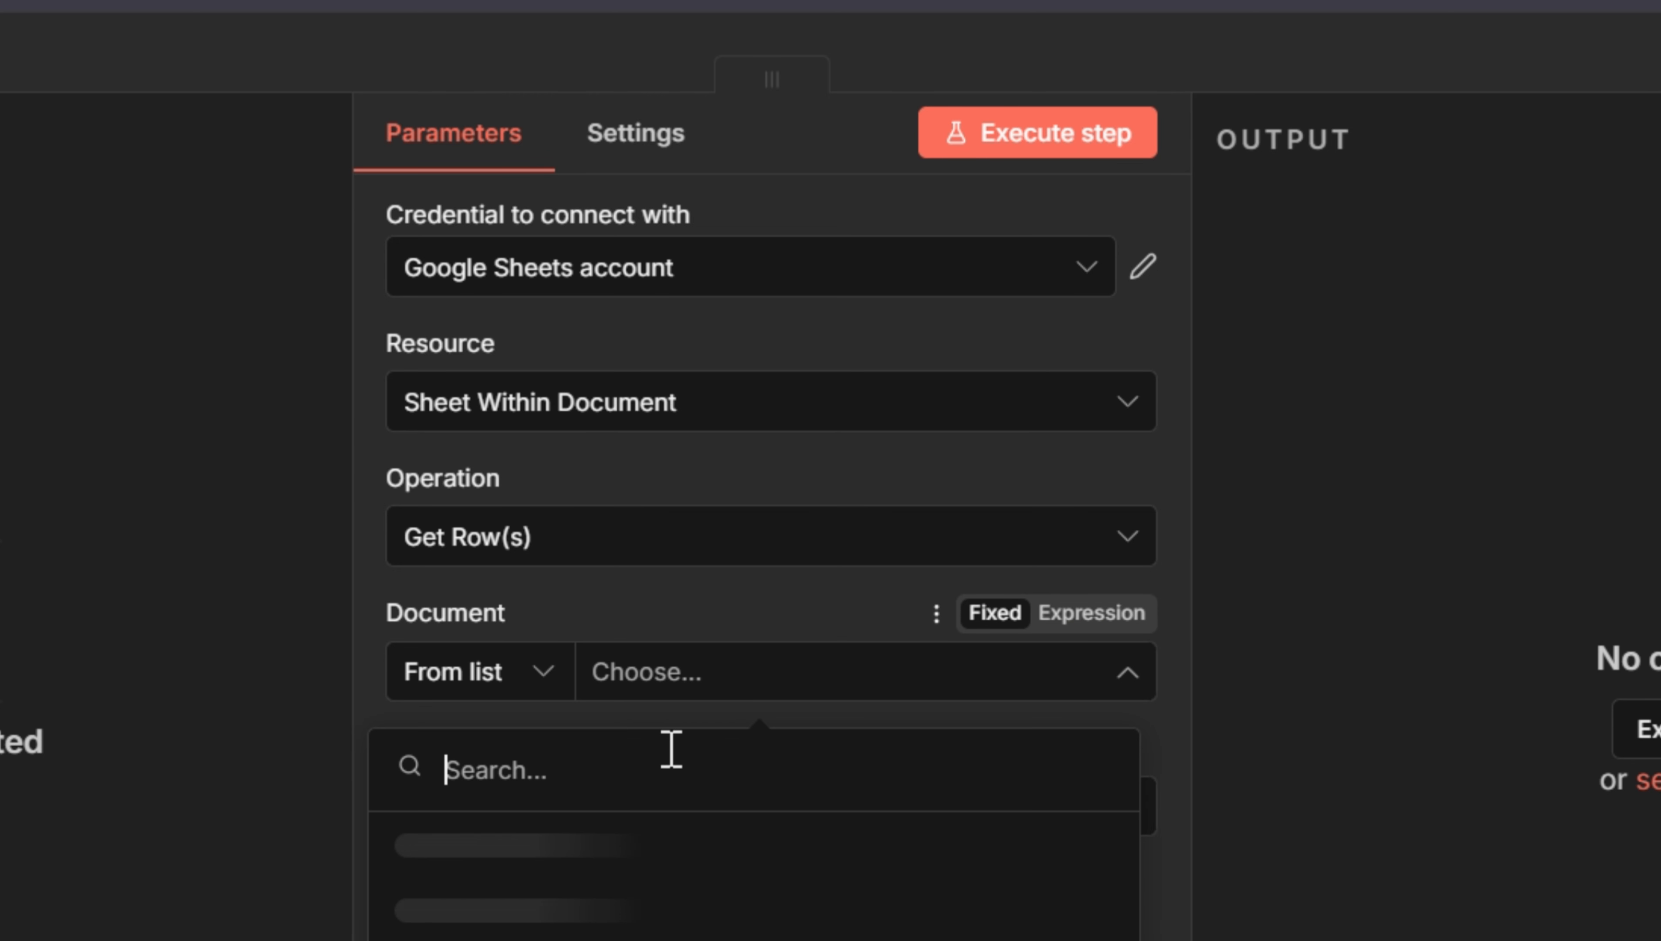
type("youtube spy")
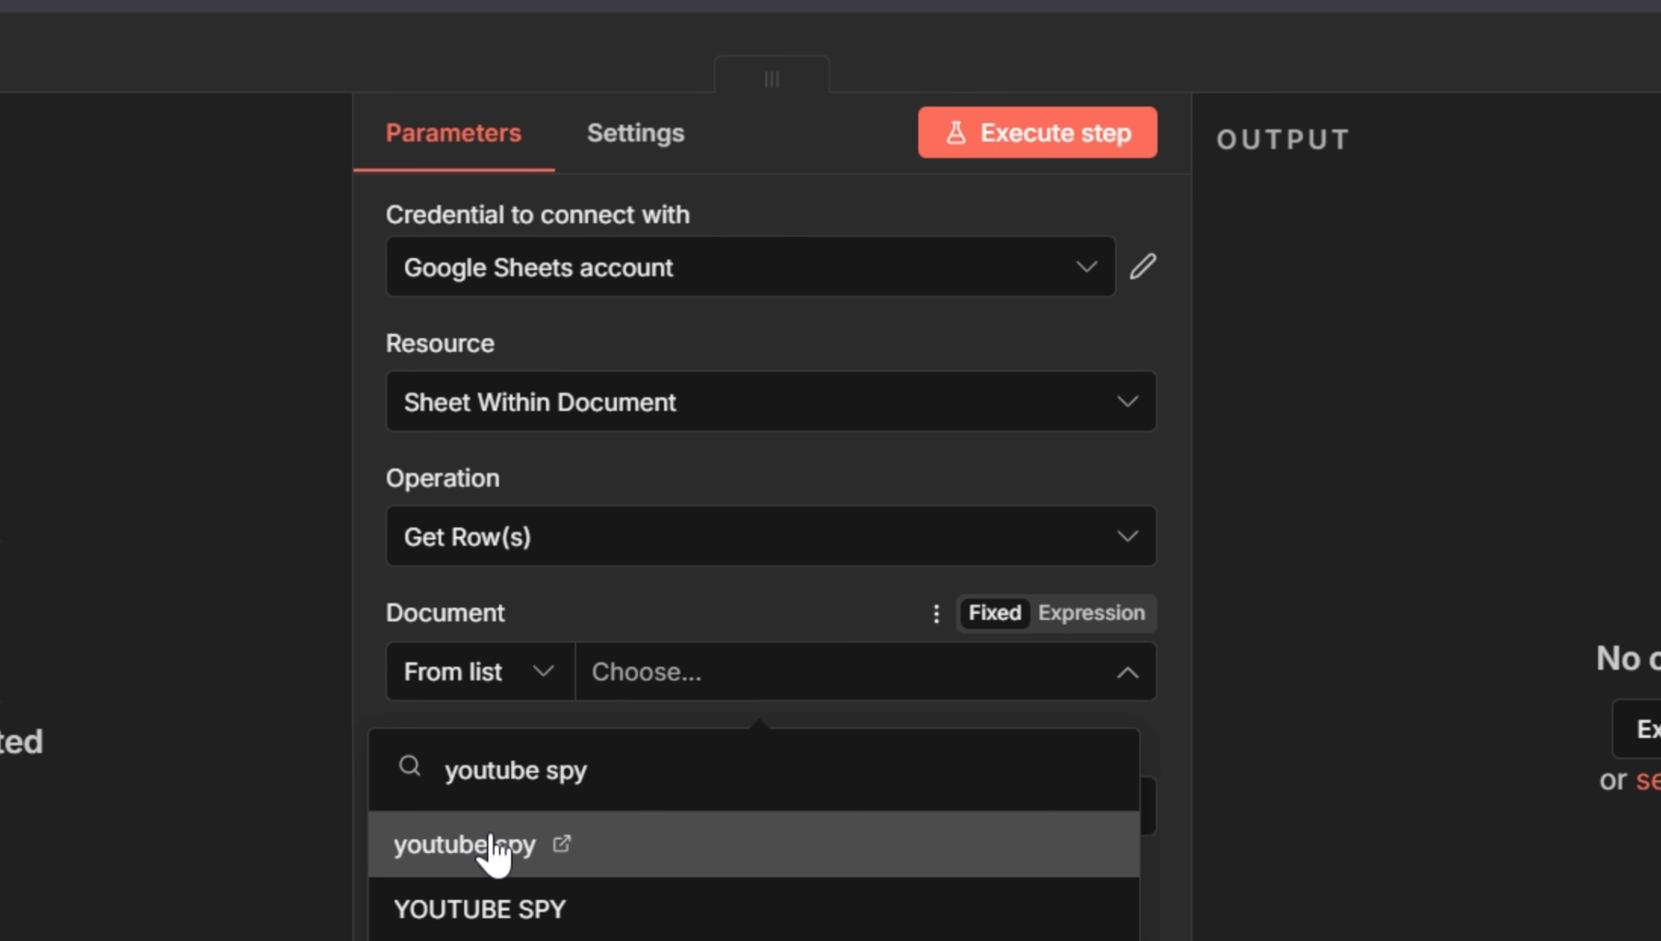
left_click(492, 854)
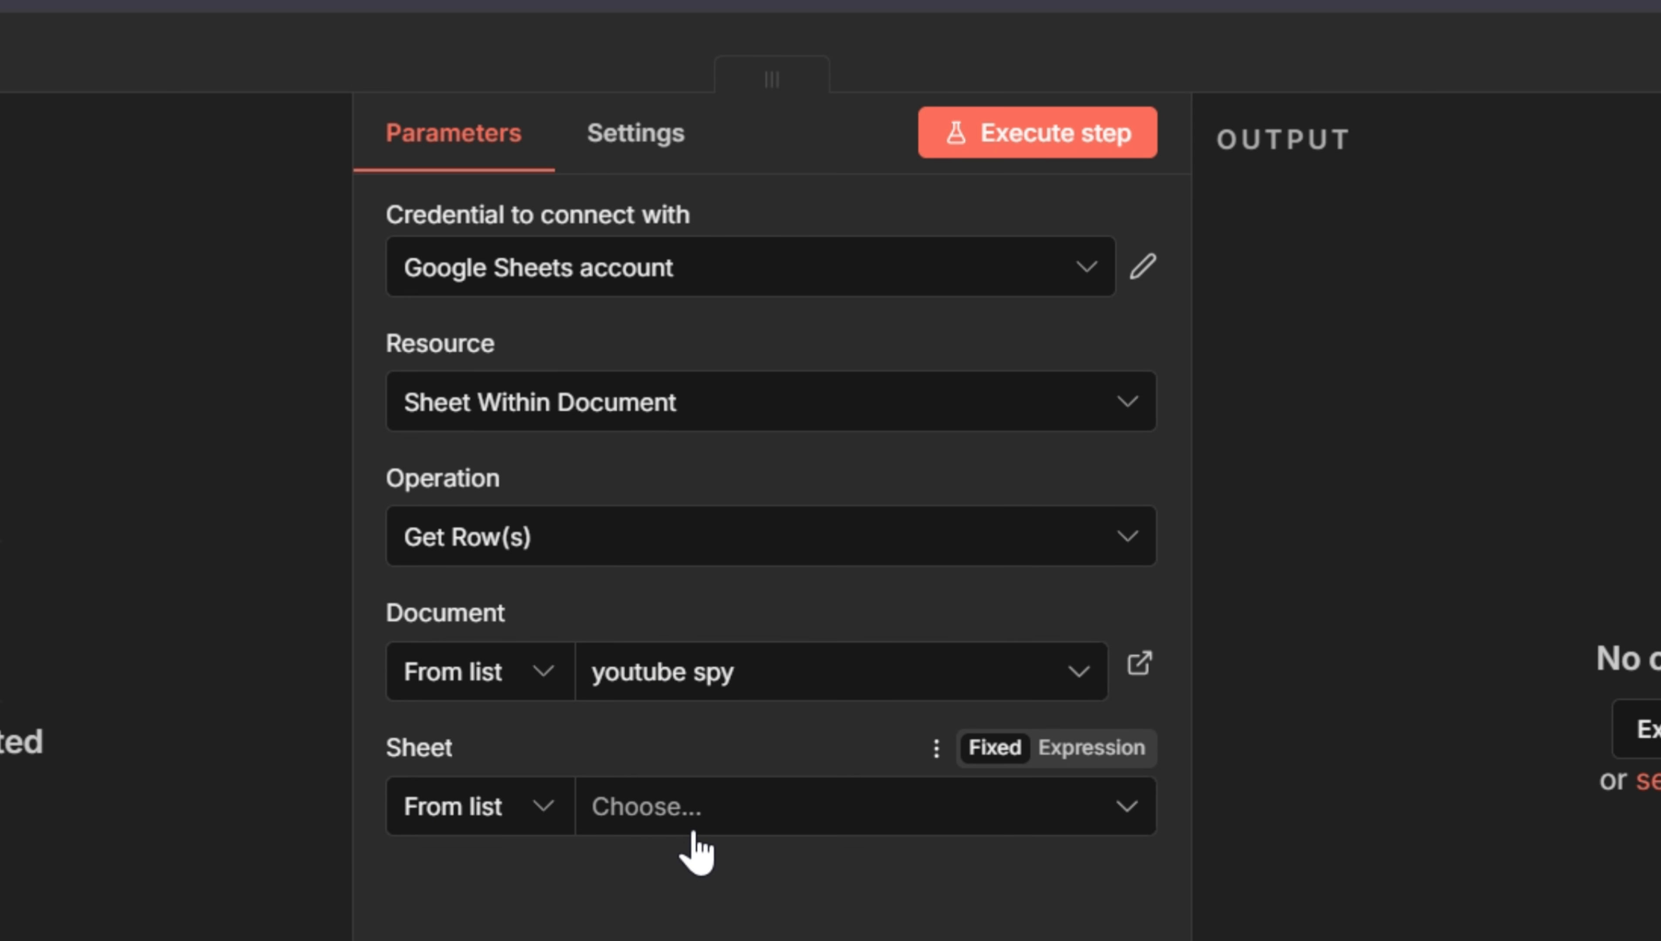
left_click(763, 836)
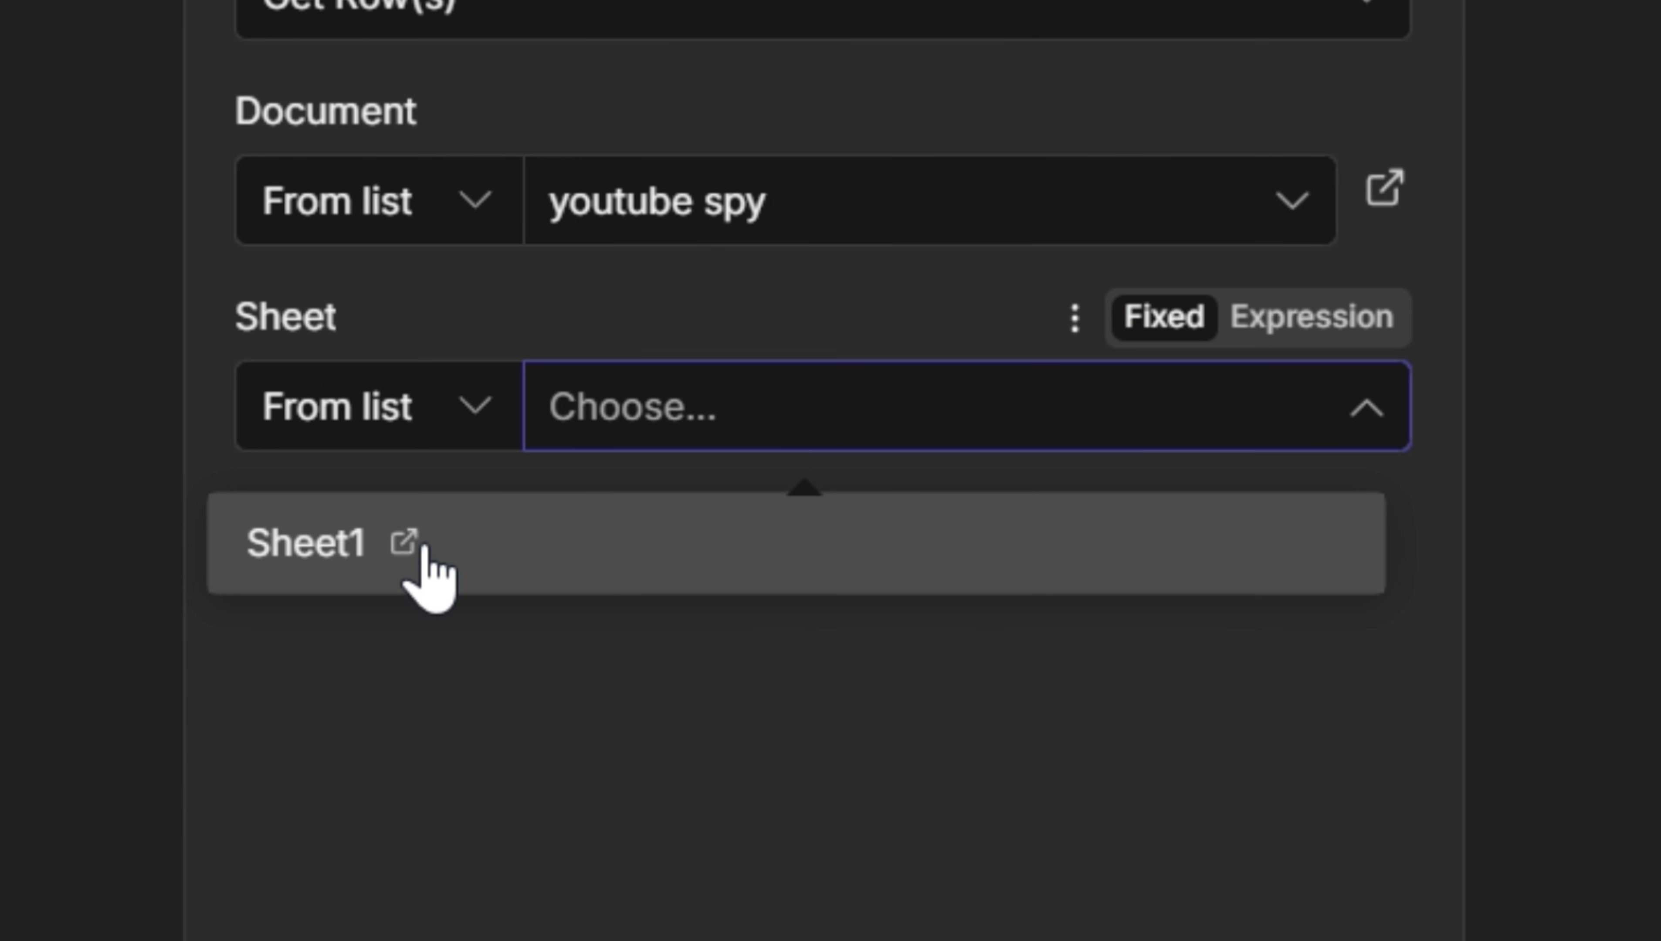
left_click(429, 573)
Execute the Get row(s) in sheet node with no filters or extra options to fetch the channel IDs
scroll(957, 593, "down", 3)
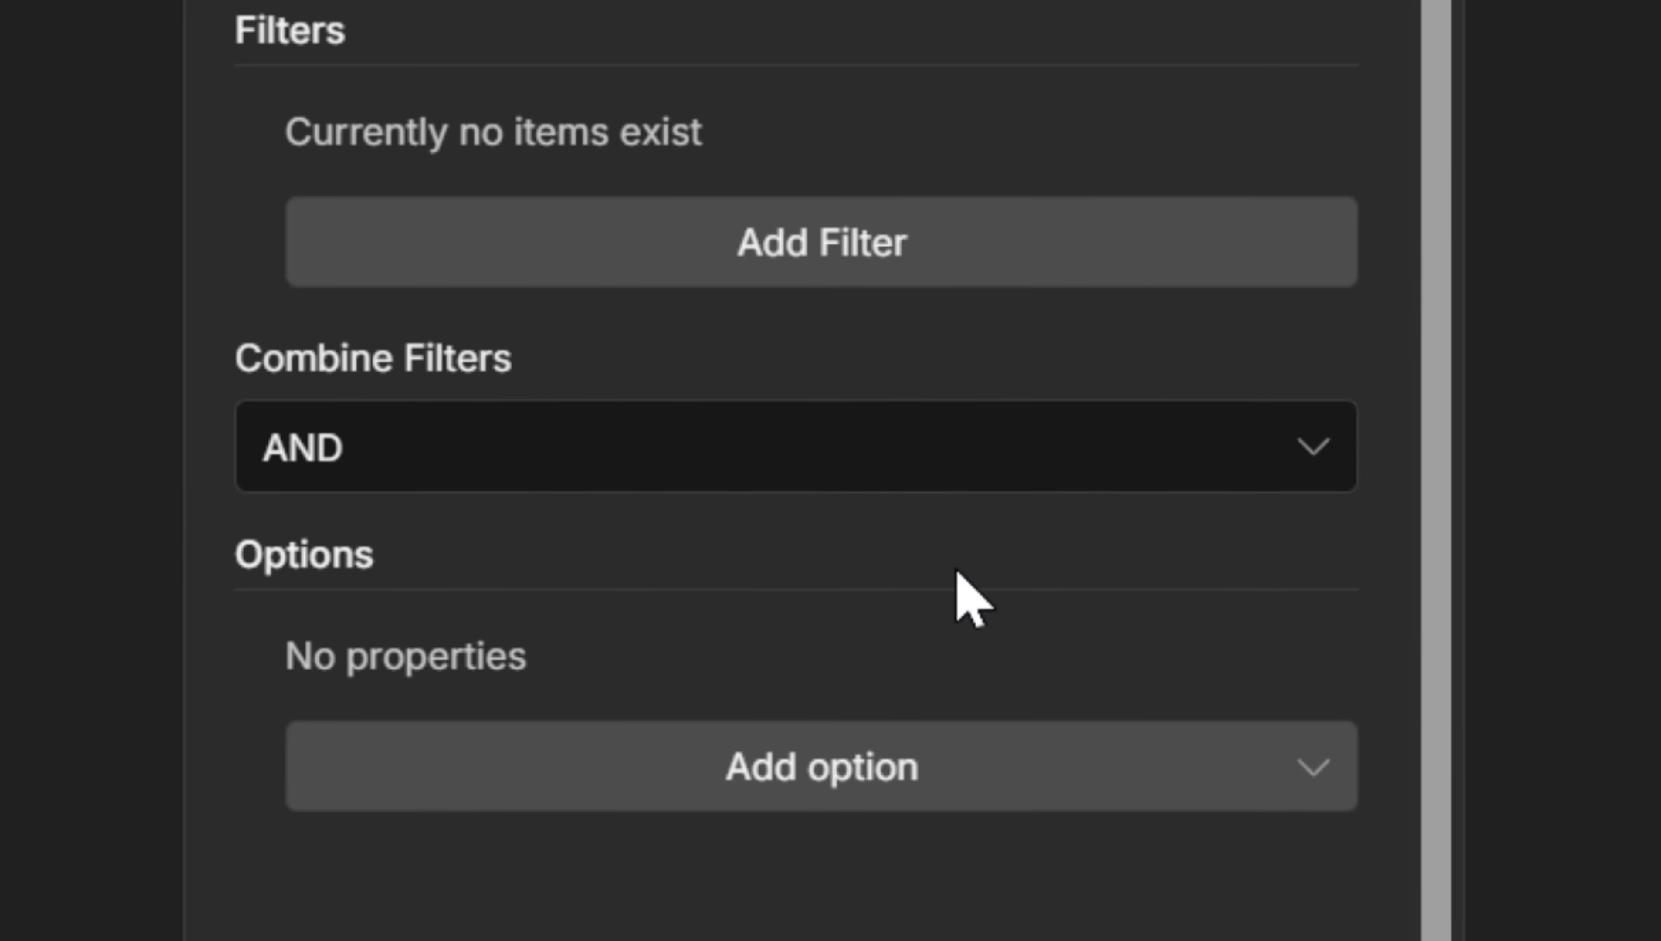
scroll(969, 597, "up", 3)
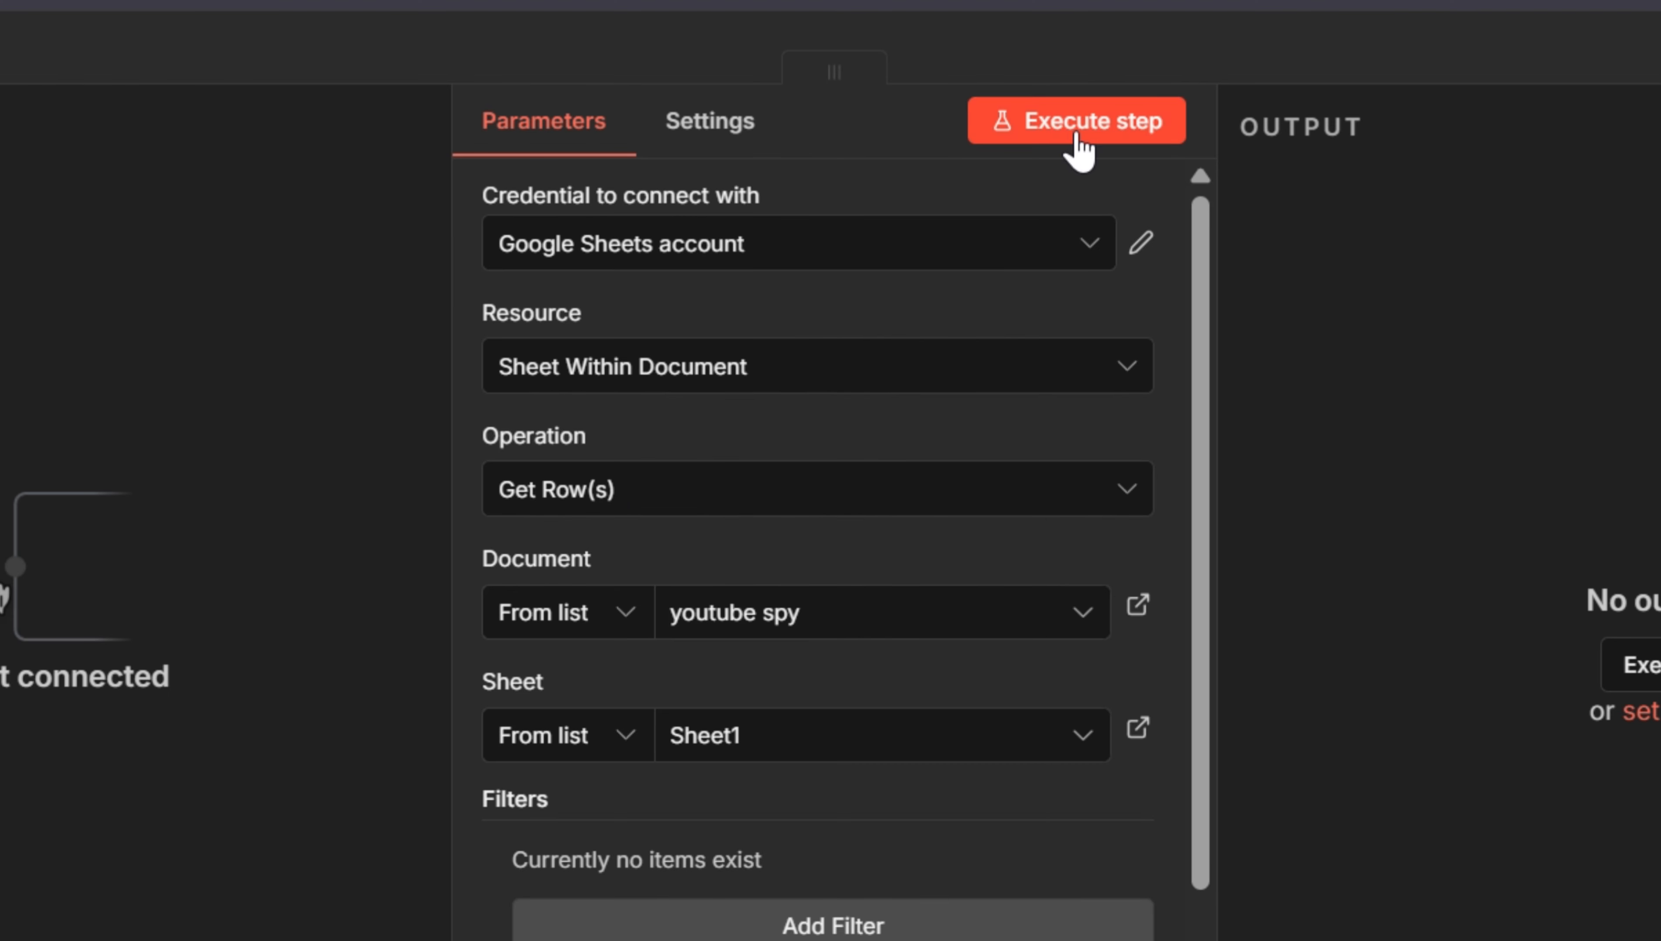
left_click(1077, 133)
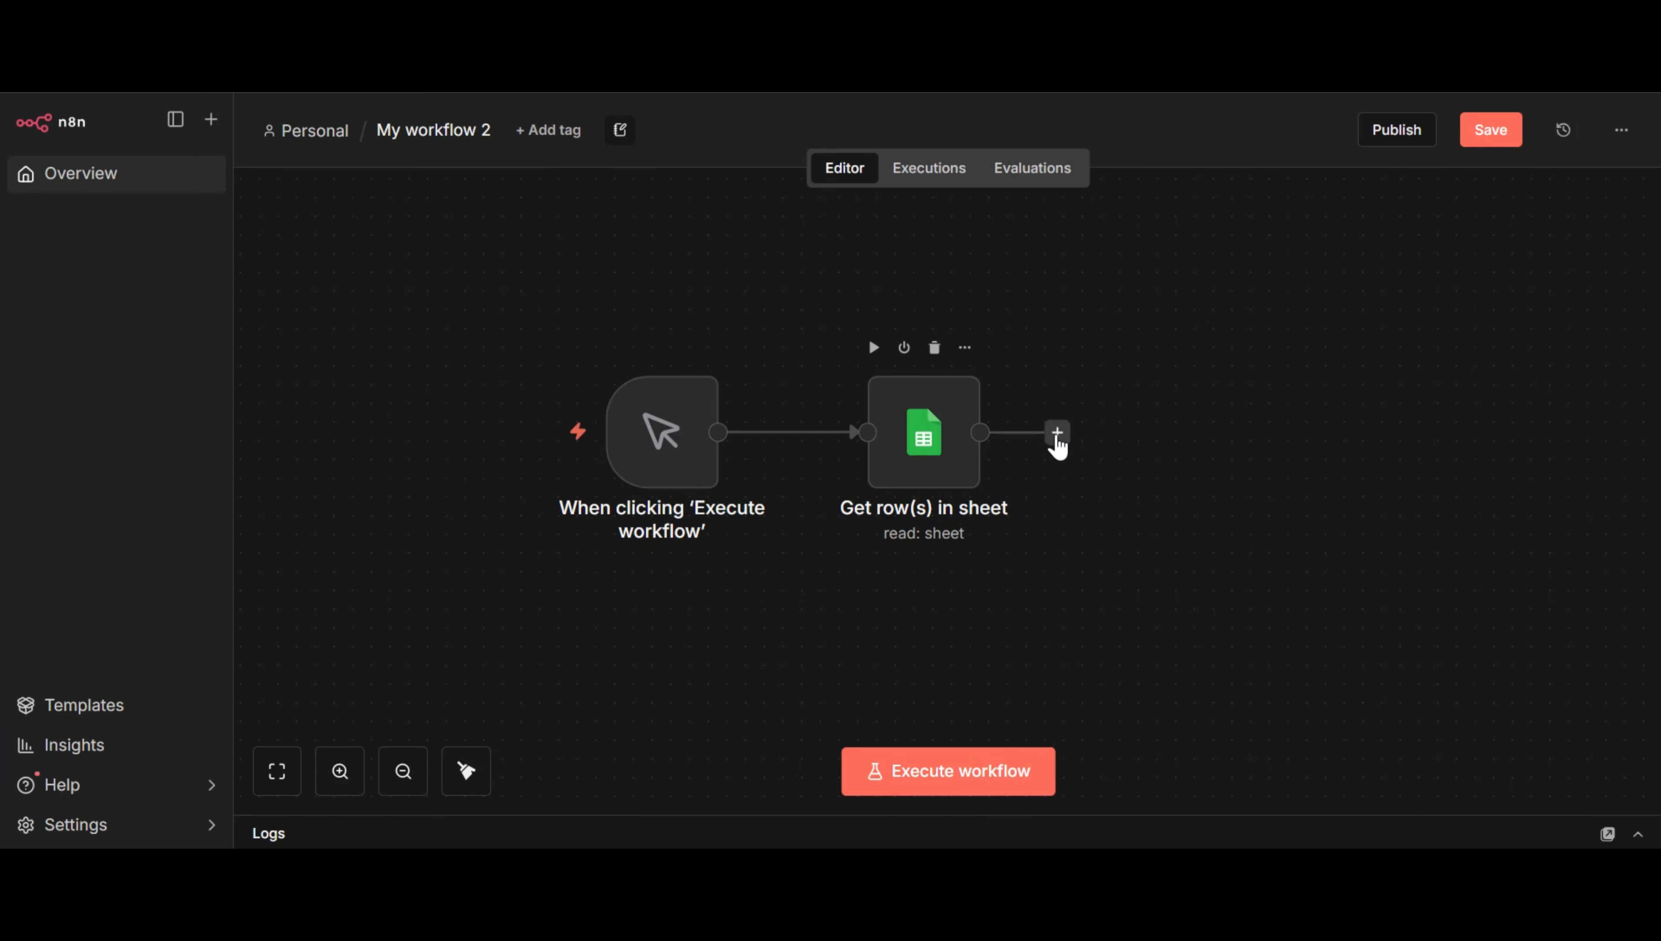
Add a Loop Over Items (Split in Batches) node after Get row(s) in sheet and execute it with batch size 1
left_click(1057, 435)
type("loop")
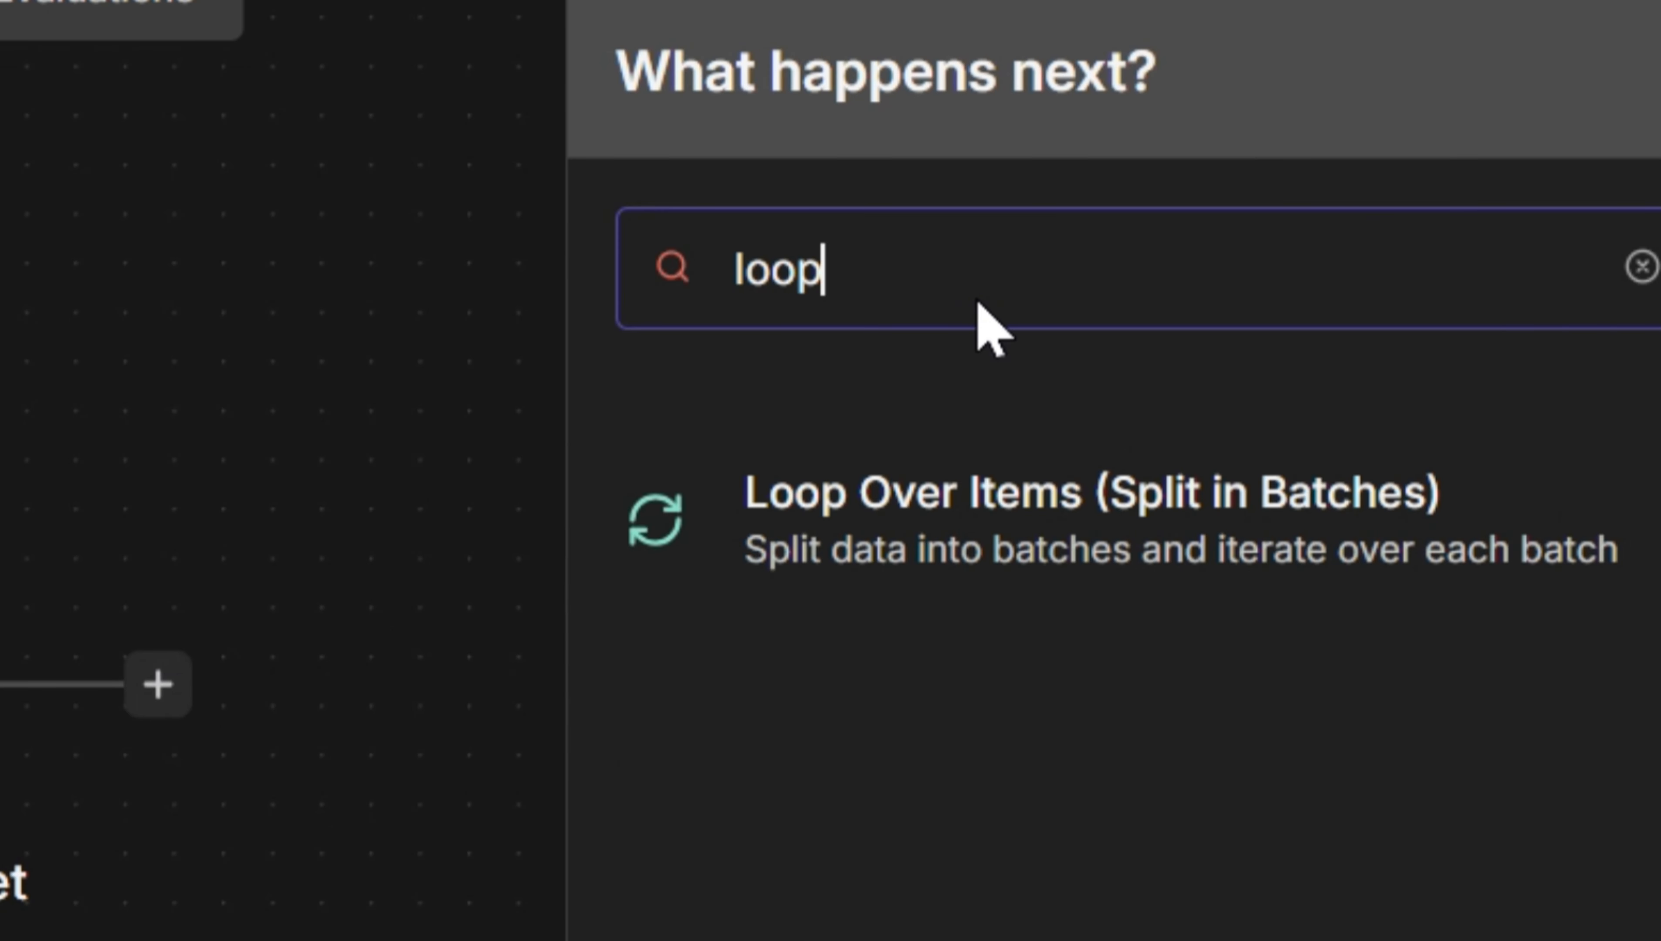
left_click(1042, 531)
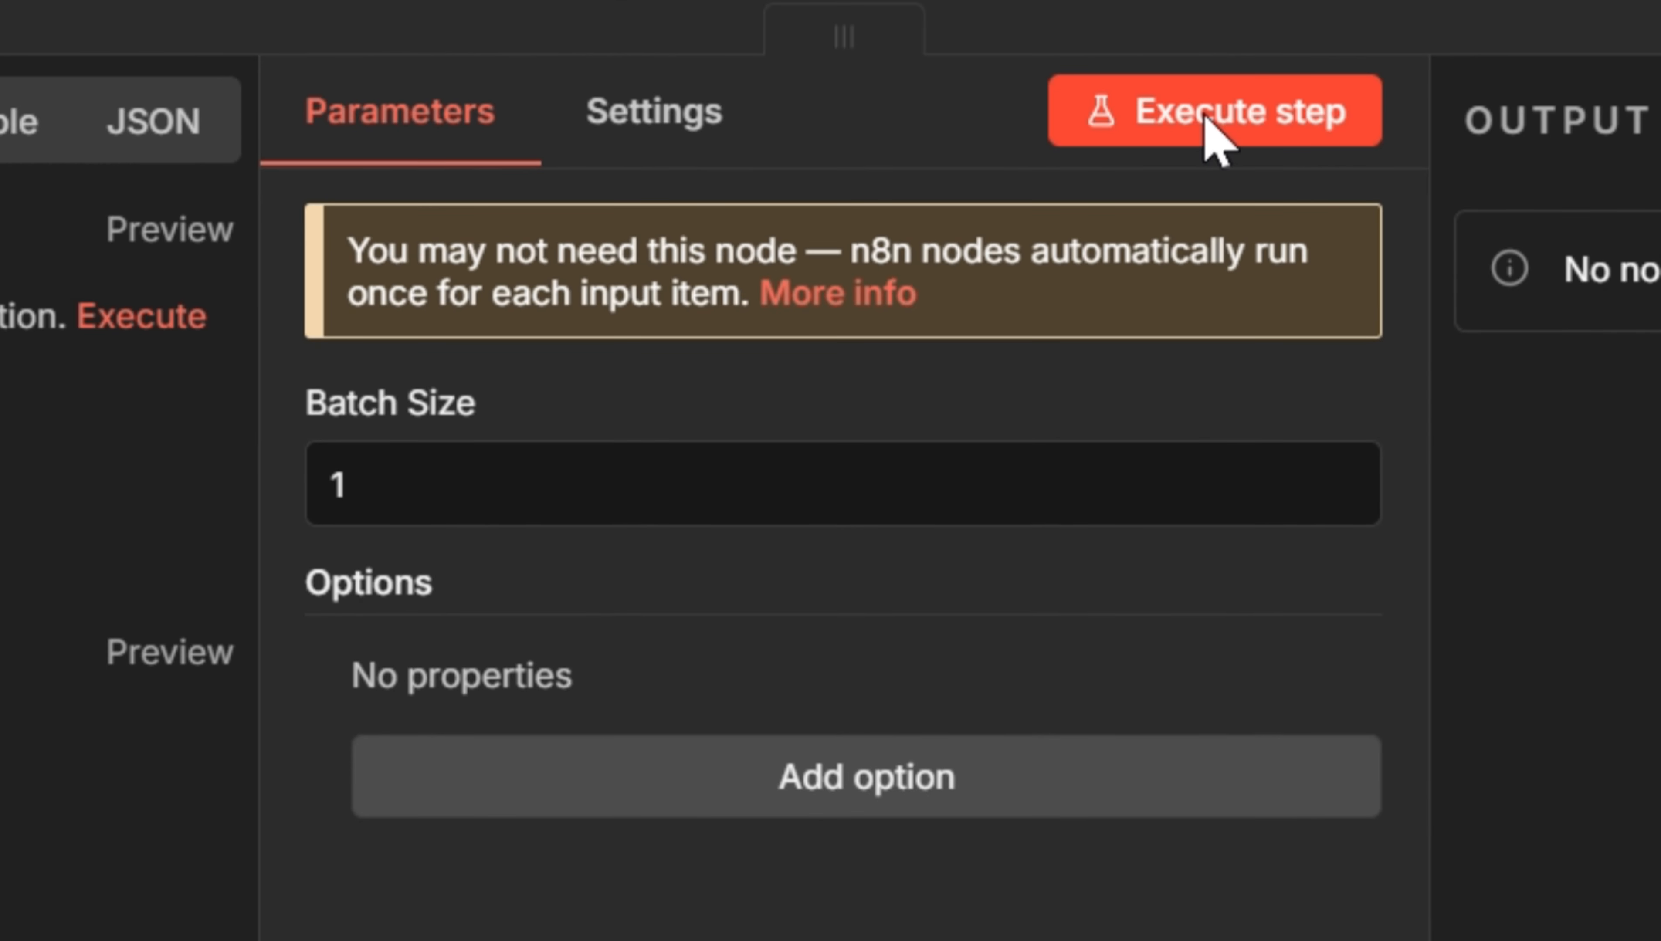
left_click(1205, 119)
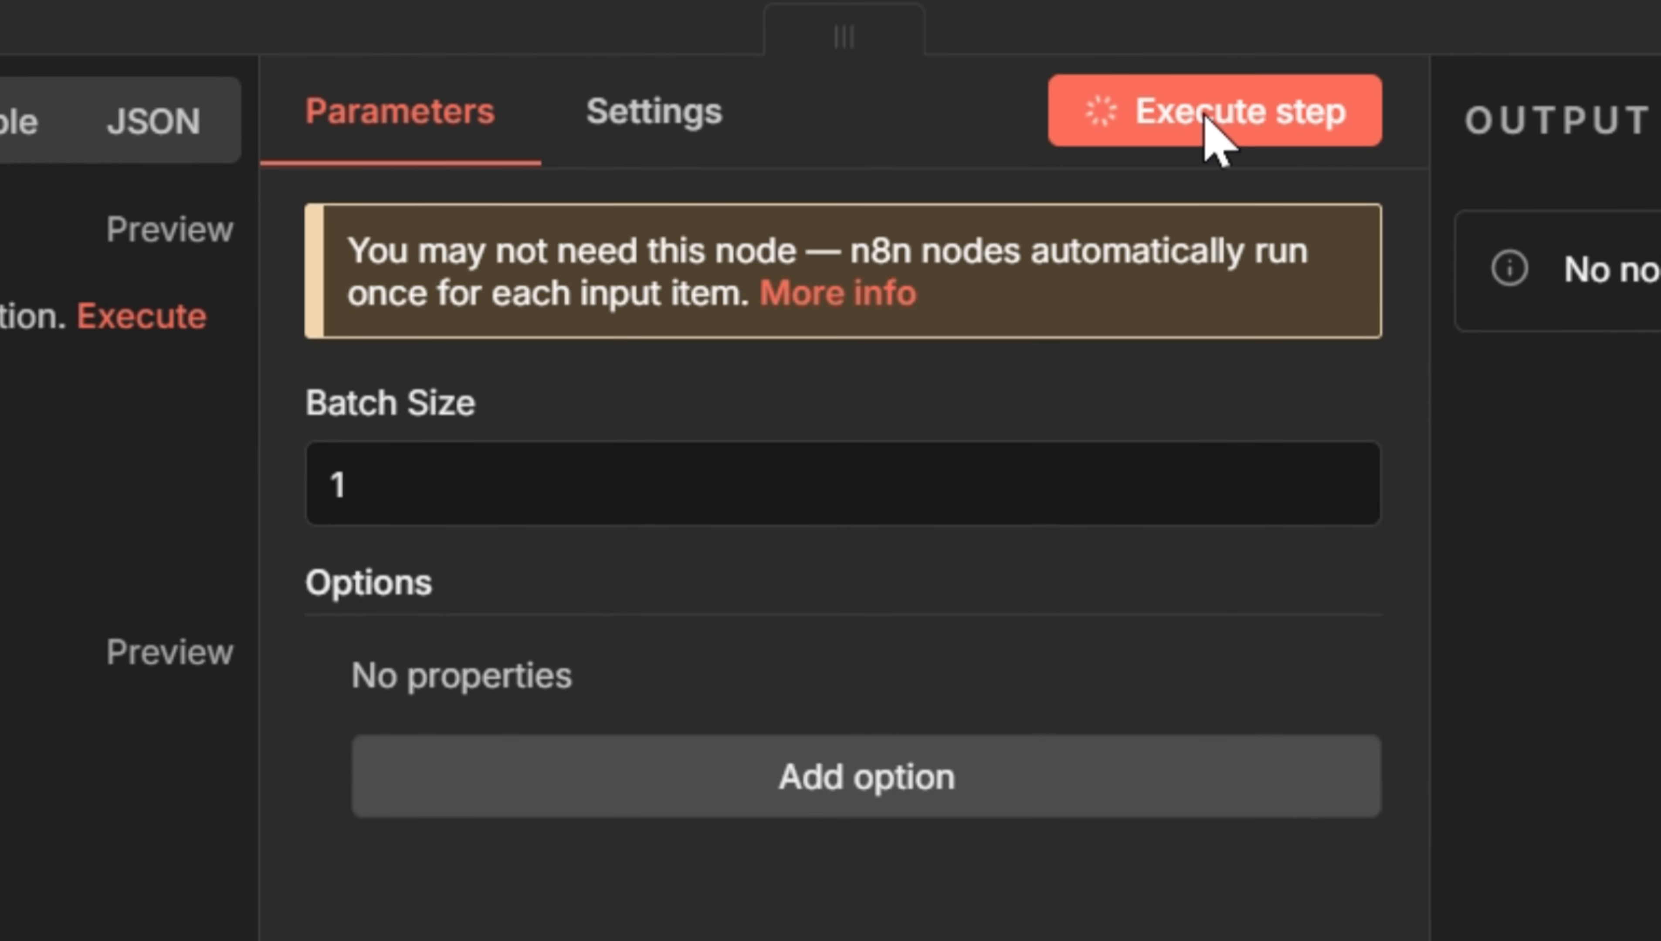